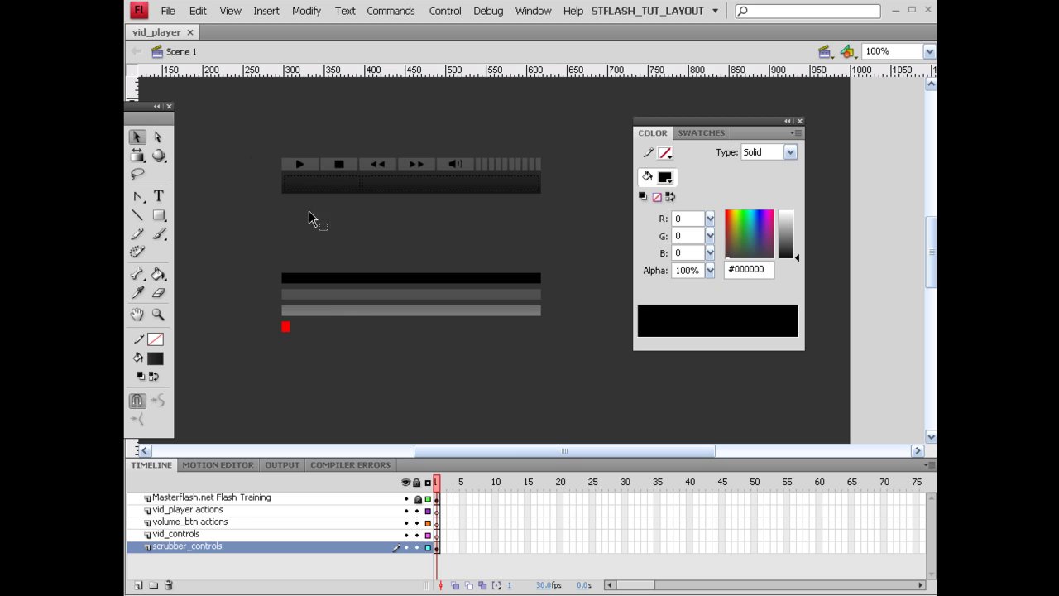
# - Convert the player buttons, volume bars and dark background strip together into a movie clip symbol named vid_controls
pyautogui.moveTo(268, 141); pyautogui.dragTo(573, 220)
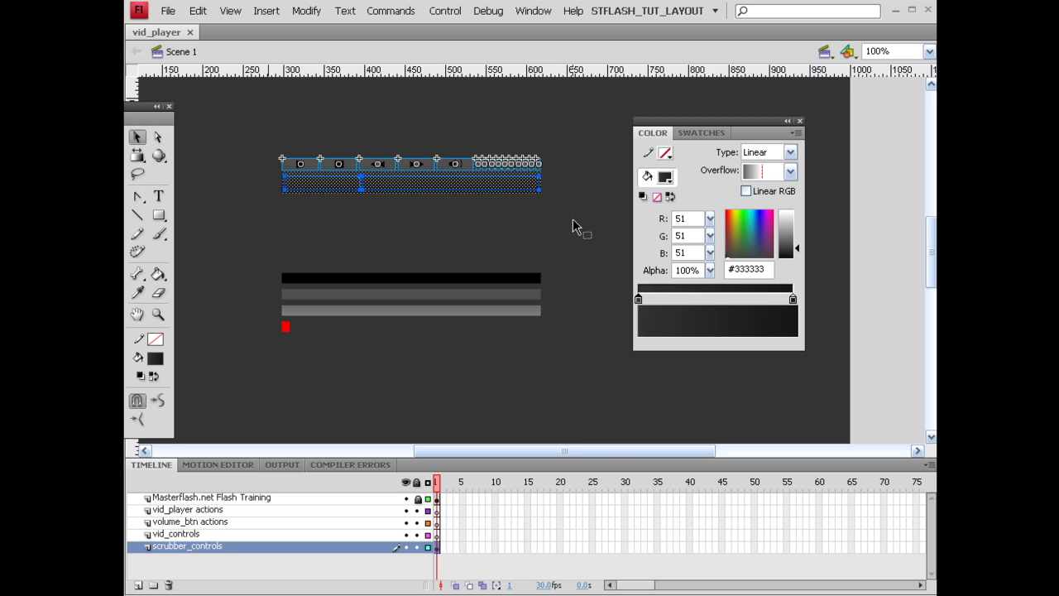
pyautogui.rightClick(414, 163)
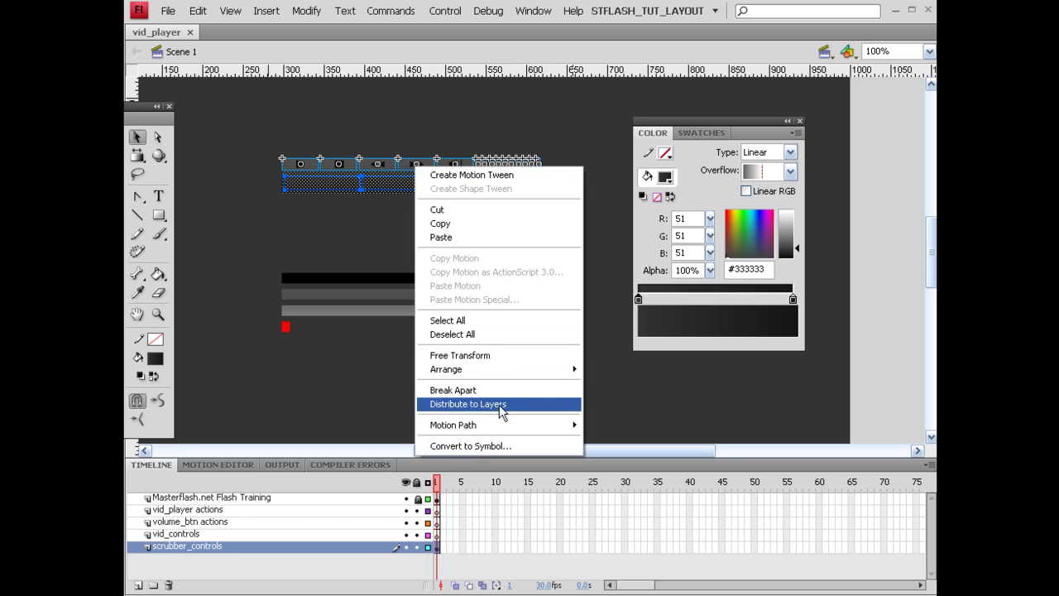
pyautogui.click(497, 447)
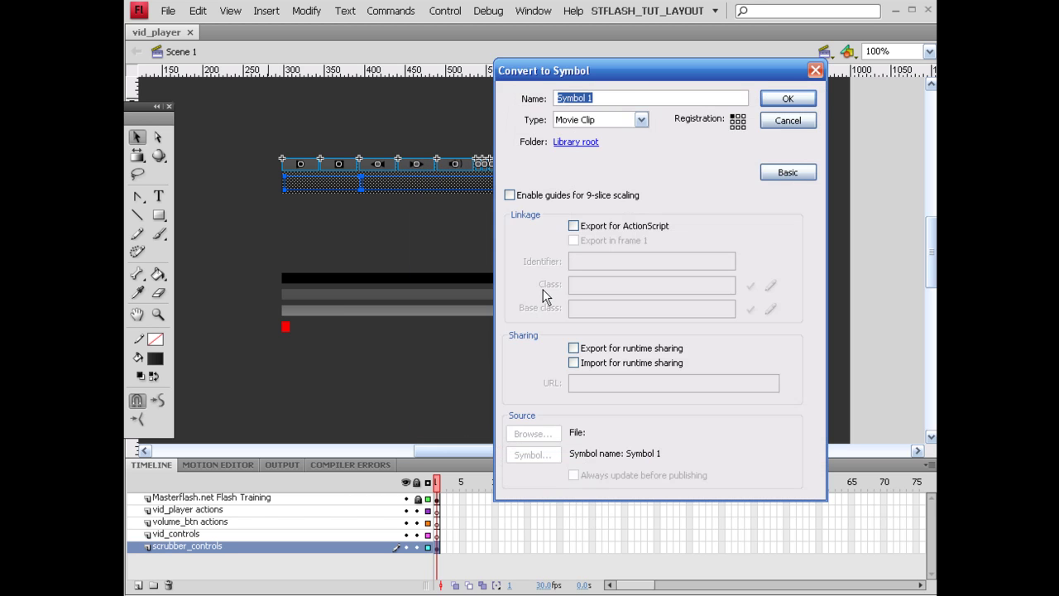
pyautogui.write('vid_controls')
pyautogui.click(797, 98)
# - Inside the vid_controls clip, move the dark background shape in place onto a new layer beneath the existing layer
pyautogui.doubleClick(478, 192)
pyautogui.click(424, 194)
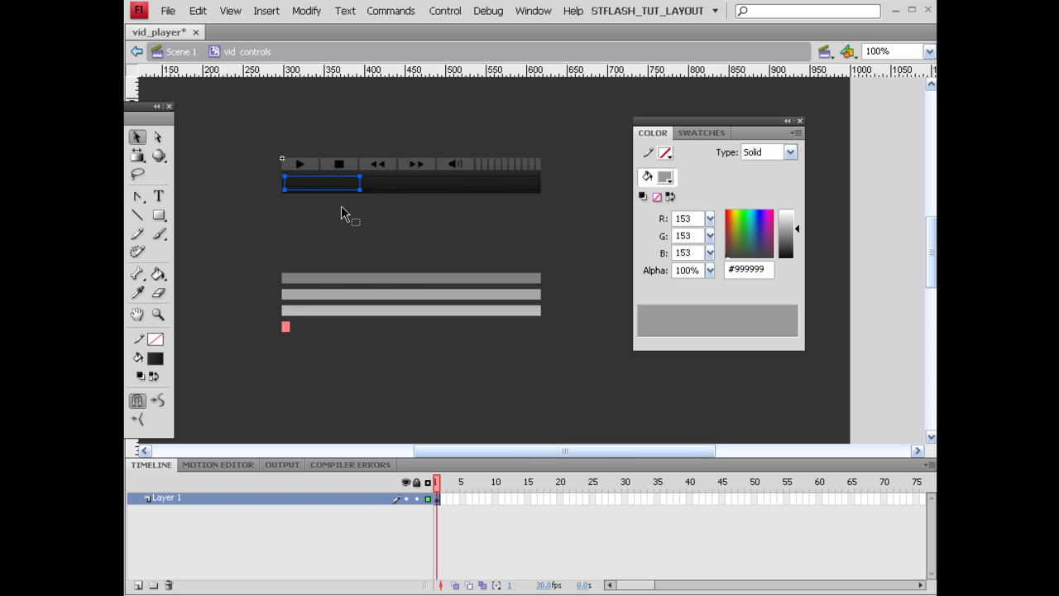
pyautogui.click(356, 192)
pyautogui.rightClick(357, 192)
pyautogui.click(381, 237)
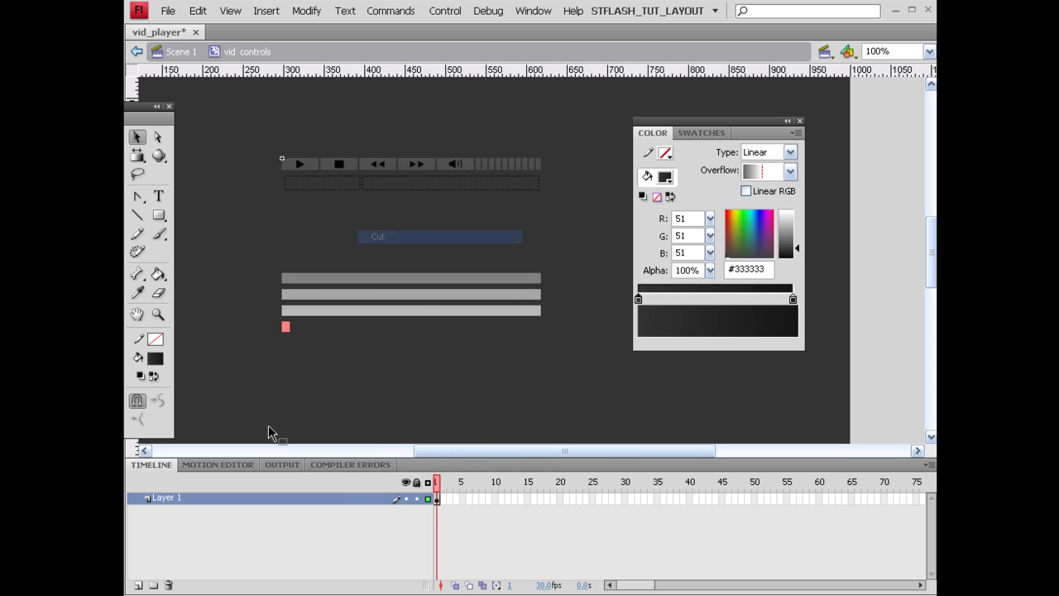
pyautogui.click(138, 585)
pyautogui.moveTo(177, 501); pyautogui.dragTo(176, 520)
pyautogui.hotkey('ctrl', 'shift', 'v')
# - Rename the layer holding the dark background shape as background and the layer above it as controls
pyautogui.doubleClick(212, 509)
pyautogui.write('backgroun')
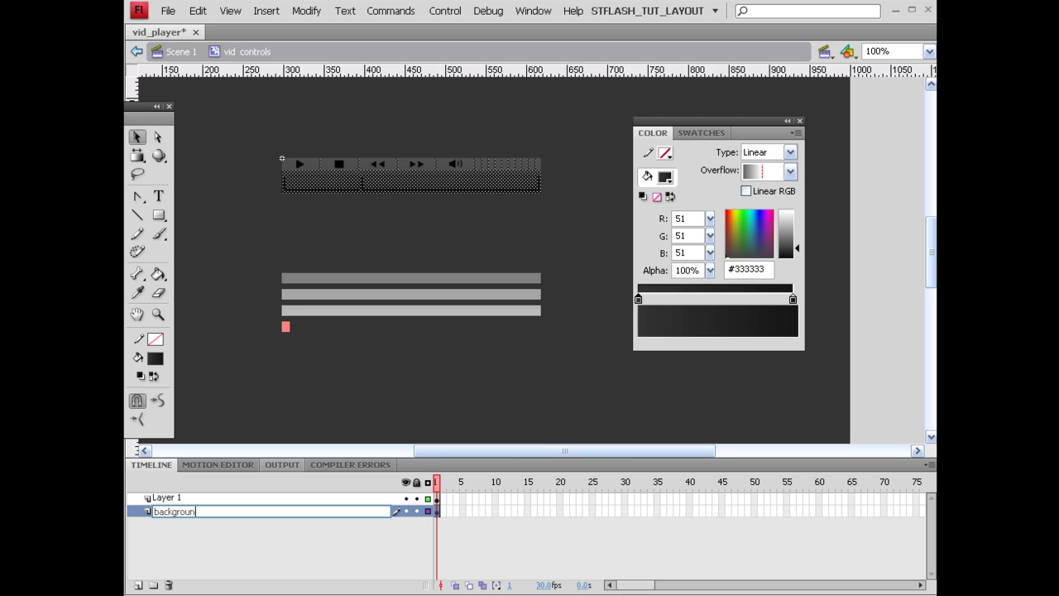
pyautogui.write('d')
pyautogui.press('Return')
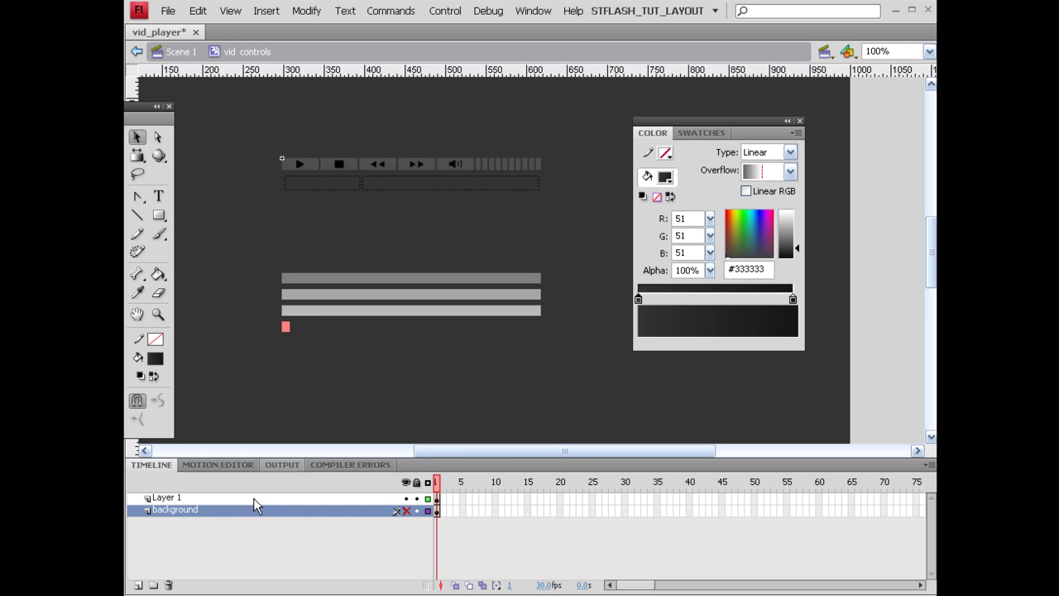
pyautogui.doubleClick(241, 500)
pyautogui.write('controls')
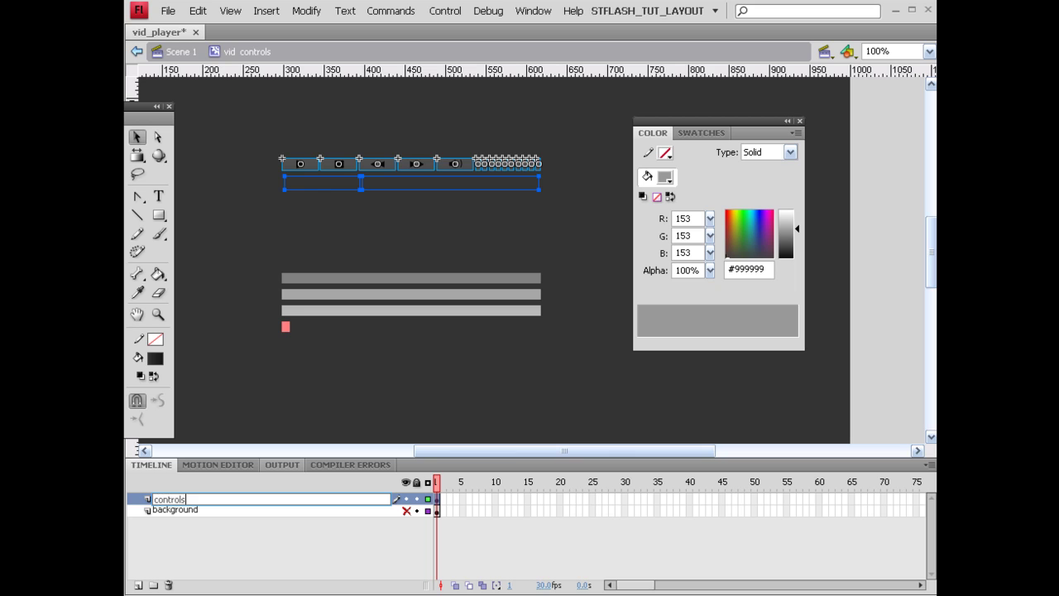
pyautogui.press('Return')
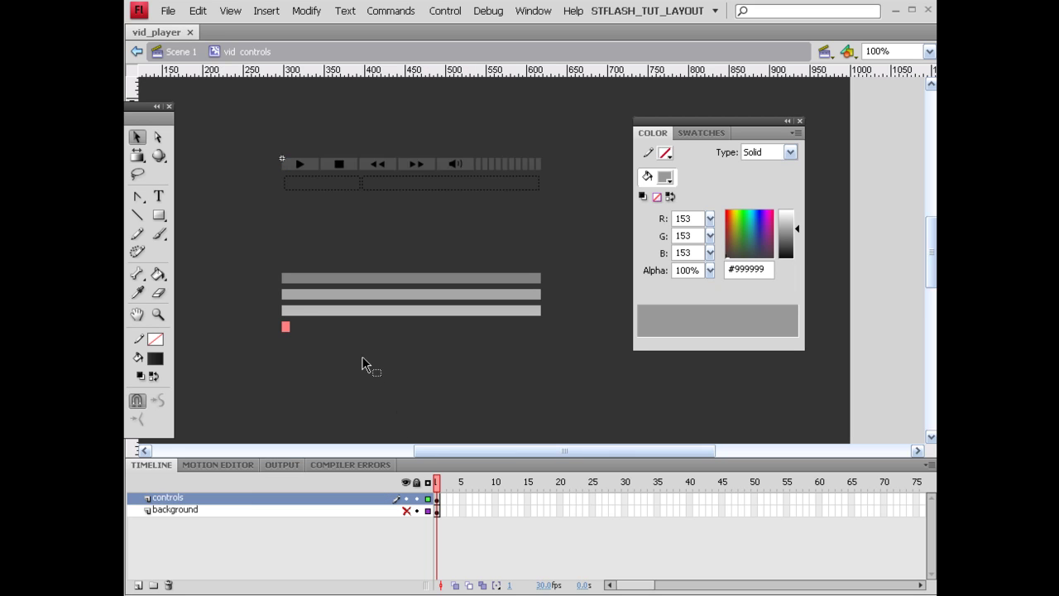
# - Return to the main scene, give the control bar clip the instance name vid_controls and save the file
pyautogui.doubleClick(445, 239)
pyautogui.click(492, 250)
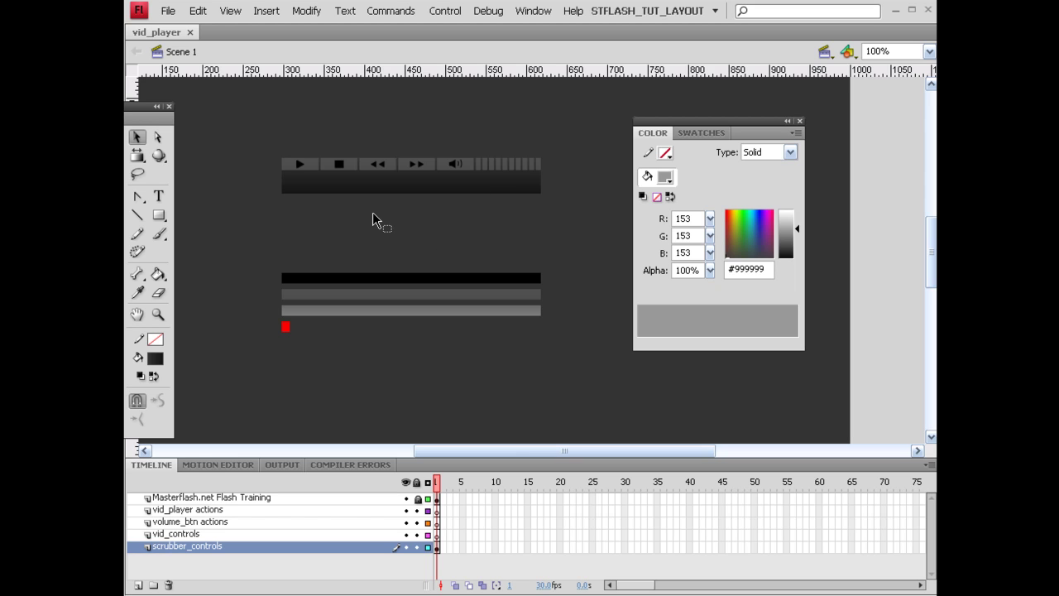
pyautogui.click(497, 170)
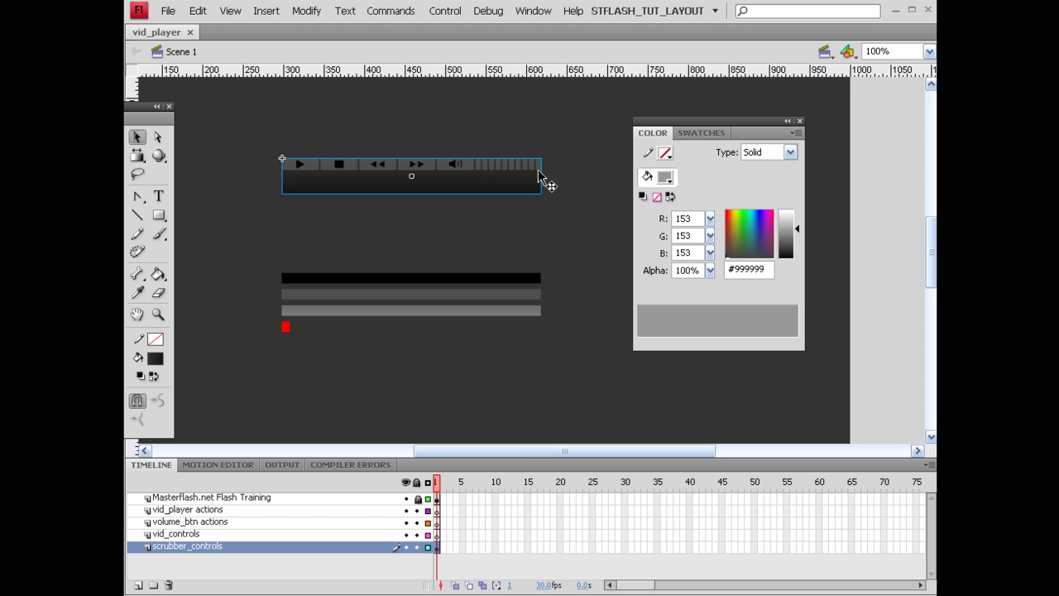
pyautogui.click(501, 206)
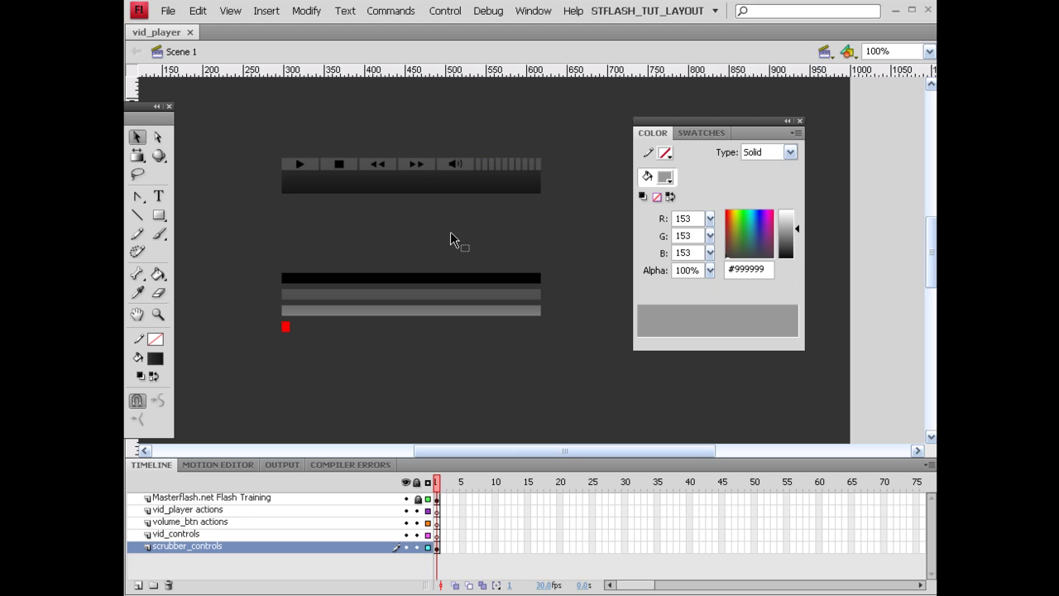
pyautogui.click(322, 190)
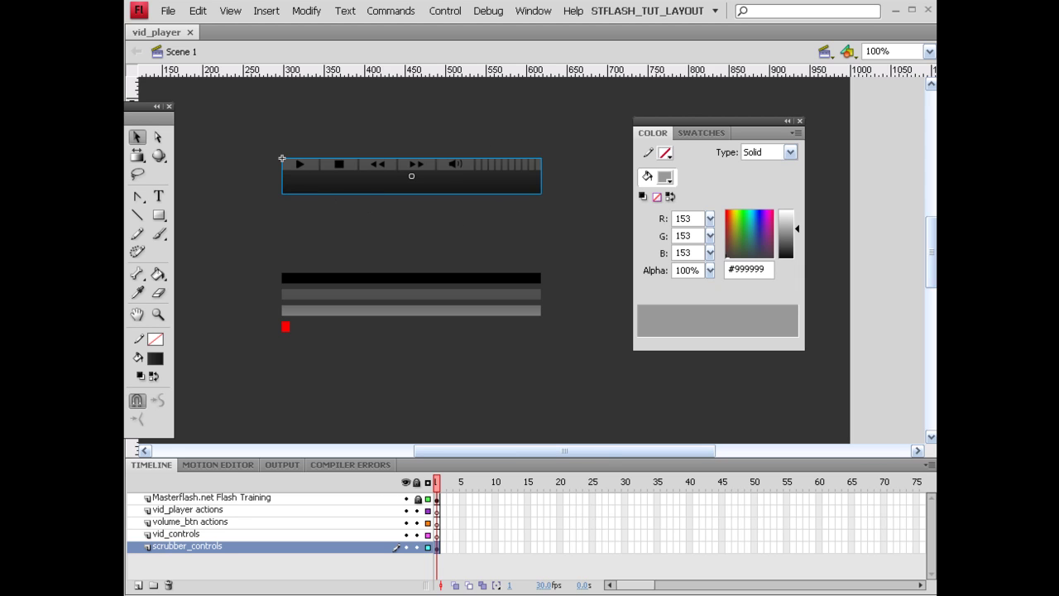
pyautogui.hotkey('ctrl', 'F3')
pyautogui.moveTo(514, 72); pyautogui.dragTo(633, 102)
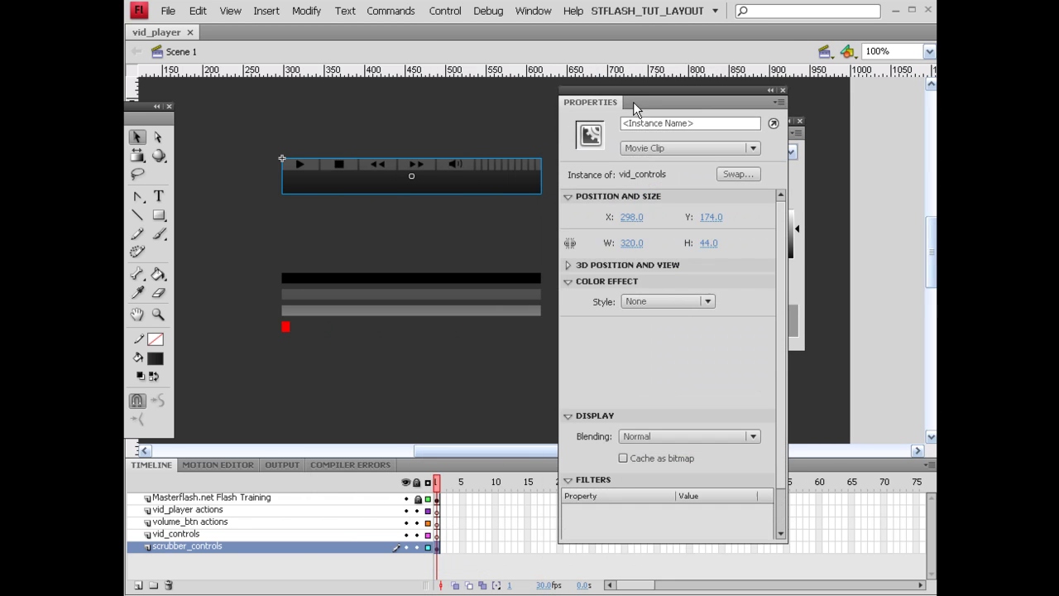
pyautogui.click(713, 123)
pyautogui.write('vid')
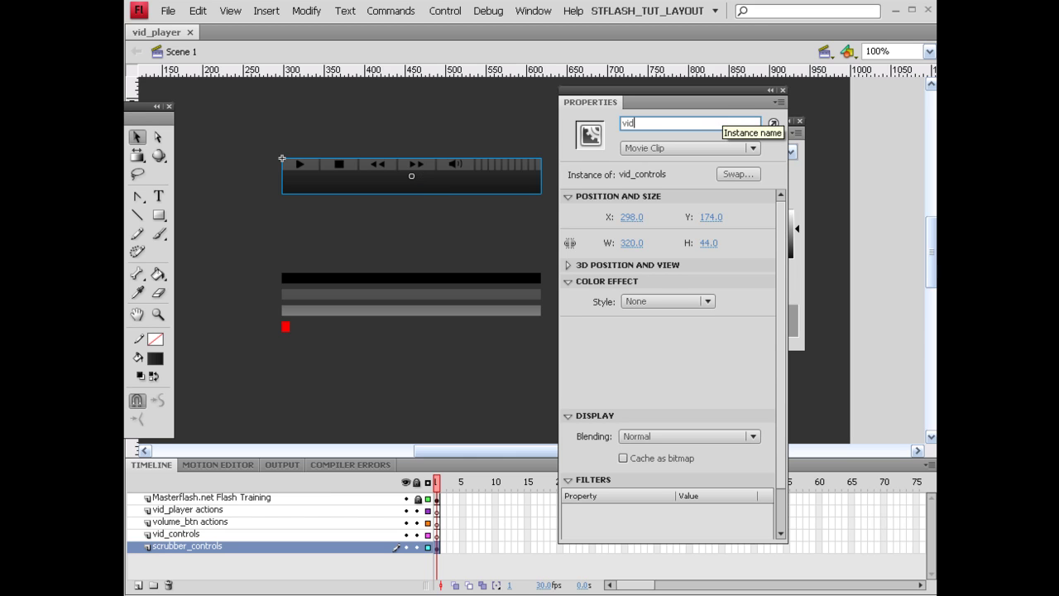
pyautogui.write('_controls')
pyautogui.press('Return')
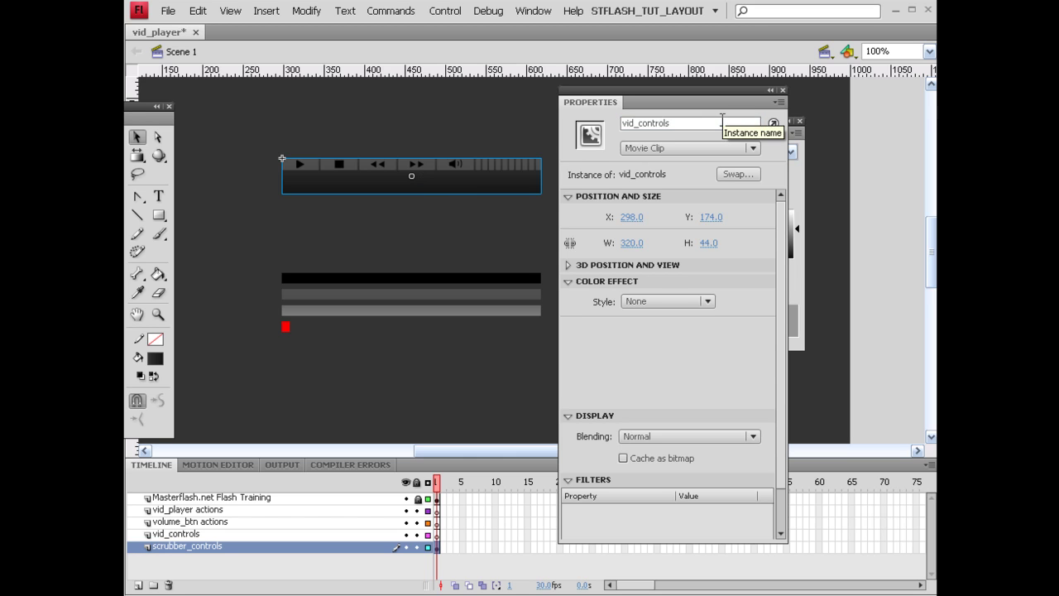
pyautogui.hotkey('ctrl', 's')
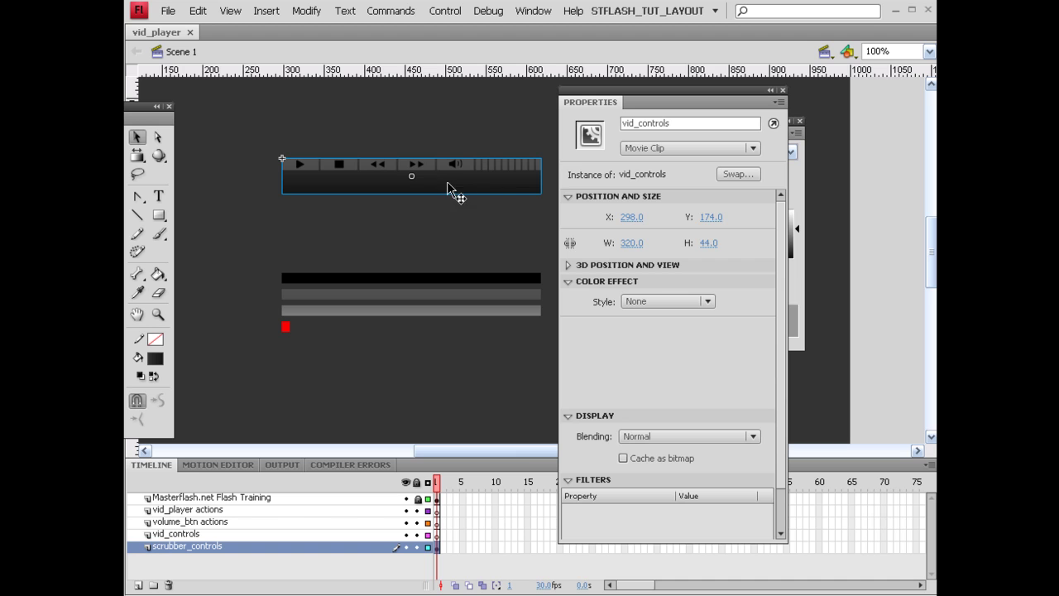
# - Look inside the control bar clip, return to the main scene and clear the instance properties from the stage
pyautogui.doubleClick(414, 170)
pyautogui.click(381, 164)
pyautogui.click(350, 237)
pyautogui.doubleClick(264, 248)
pyautogui.click(354, 193)
pyautogui.hotkey('ctrl', 's')
pyautogui.click(464, 237)
pyautogui.moveTo(720, 109); pyautogui.dragTo(1052, 100)
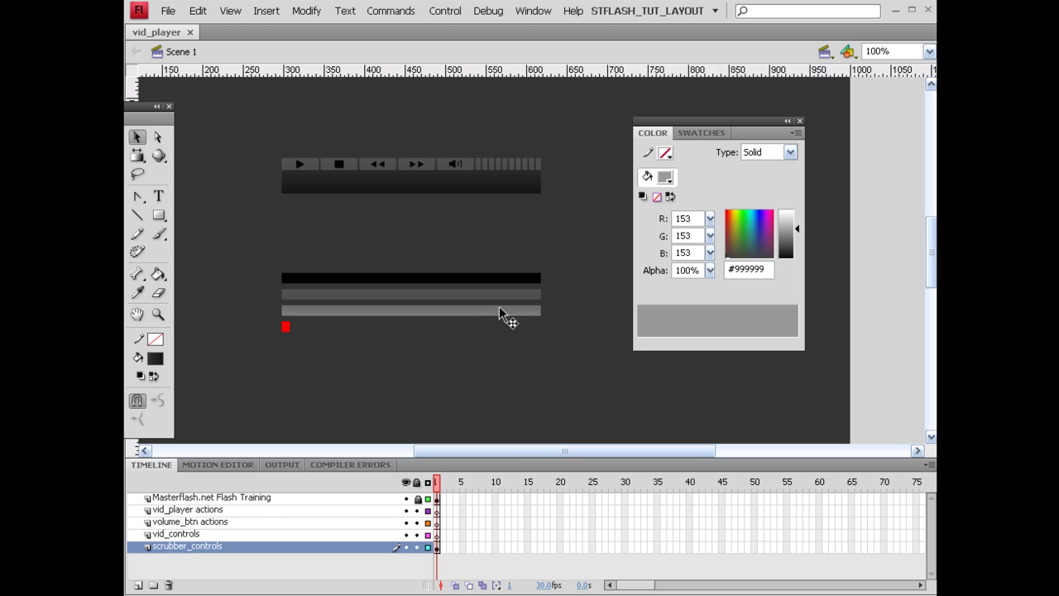
# - Convert the black bar into a movie clip symbol named scrubber_bg
pyautogui.click(361, 279)
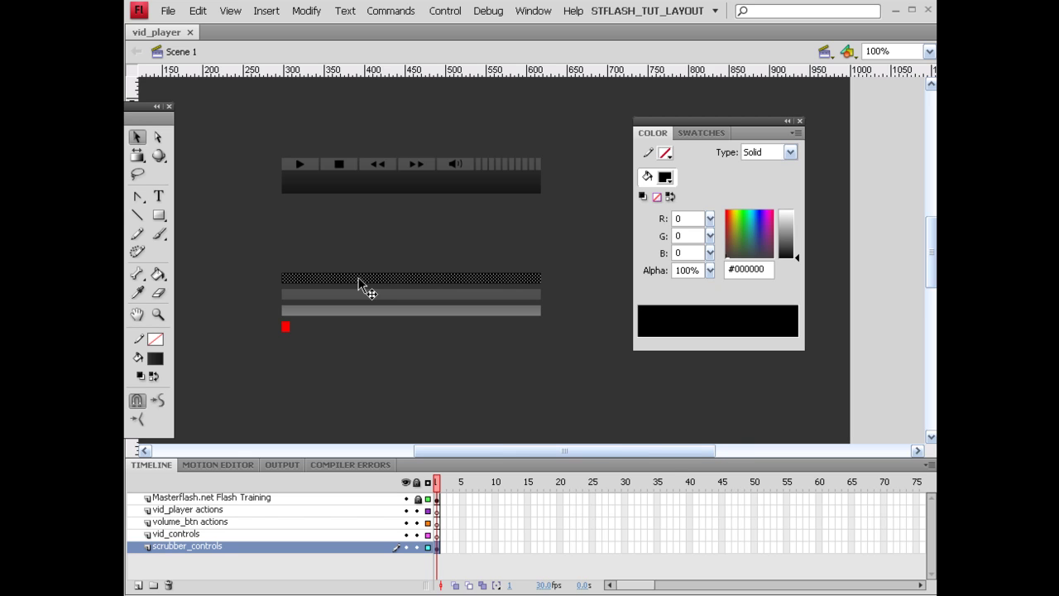
pyautogui.press('F8')
pyautogui.write('scrubber_bg')
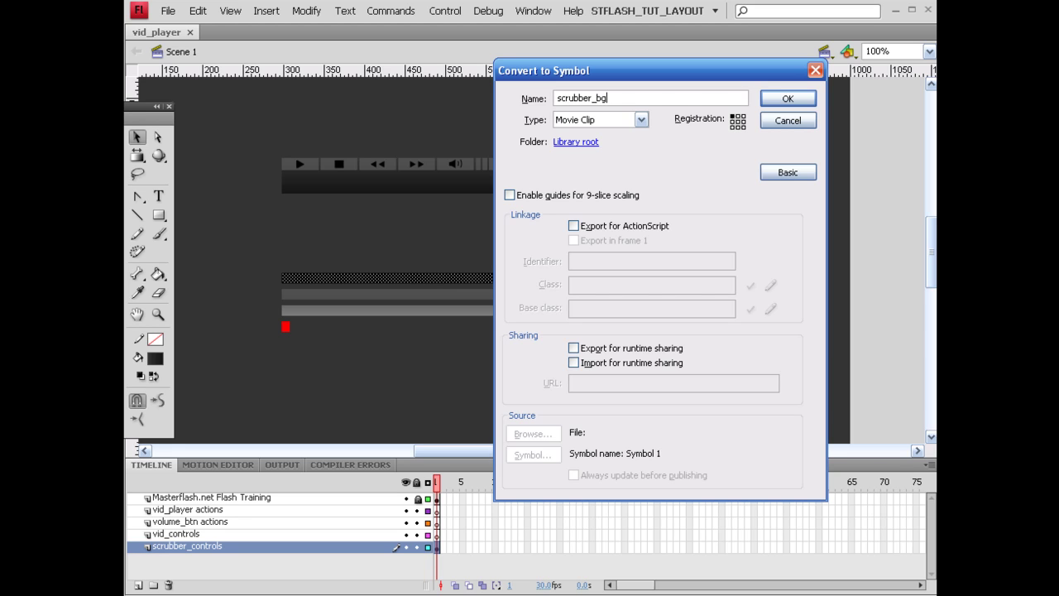
pyautogui.press('Return')
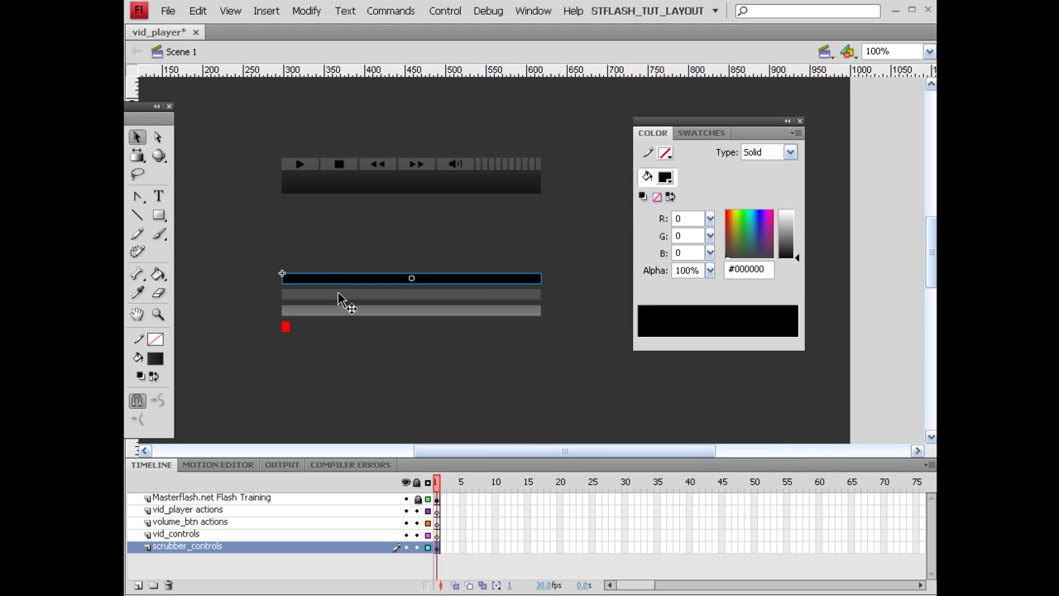
# - Convert the dark grey bar below the black one into a movie clip symbol named dark_grey_fill
pyautogui.click(335, 294)
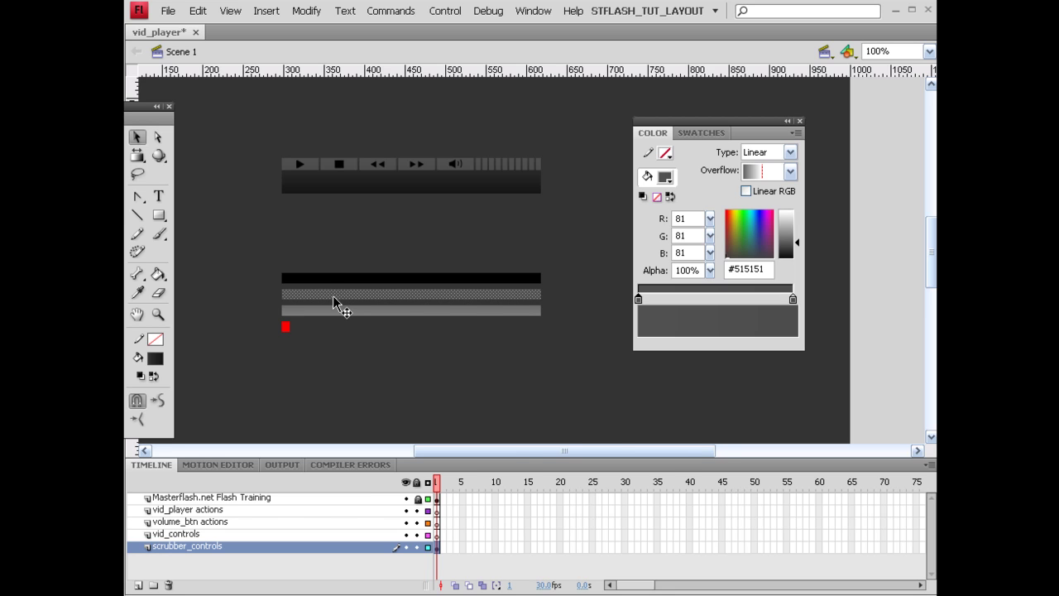
pyautogui.press('F8')
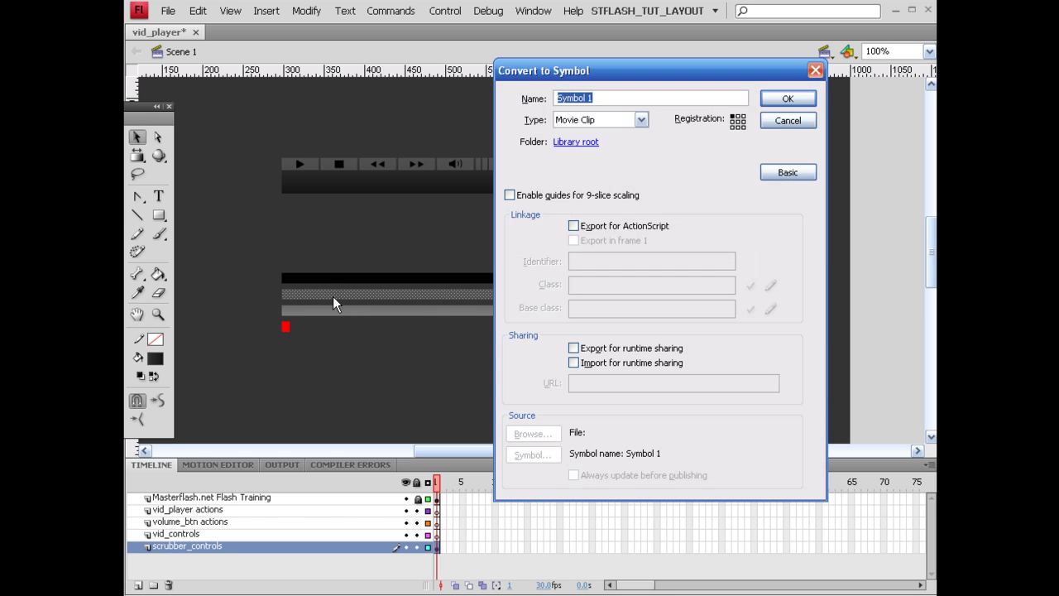
pyautogui.write('light_grey_')
pyautogui.press('BackSpace')
pyautogui.press('BackSpace')
pyautogui.press('BackSpace')
pyautogui.press('BackSpace')
pyautogui.press('BackSpace')
pyautogui.press('BackSpace')
pyautogui.press('BackSpace')
pyautogui.press('BackSpace')
pyautogui.press('BackSpace')
pyautogui.press('BackSpace')
pyautogui.press('BackSpace')
pyautogui.write('dark_grey_fill')
pyautogui.click(790, 99)
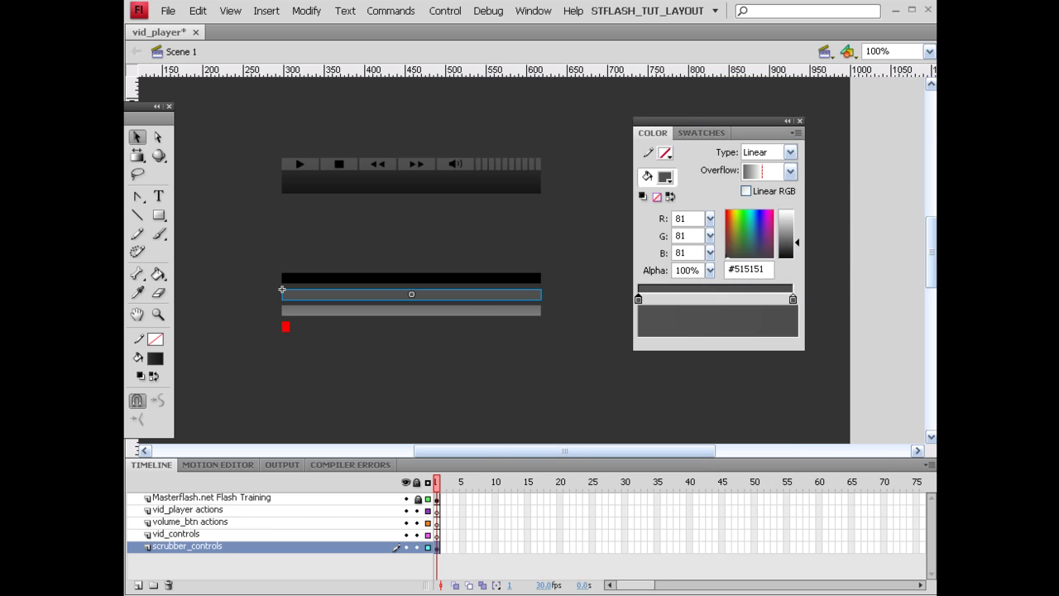
# - Give the dark grey bar the instance name dark_grey_fill
pyautogui.hotkey('ctrl', 'F3')
pyautogui.click(719, 138)
pyautogui.write('dark')
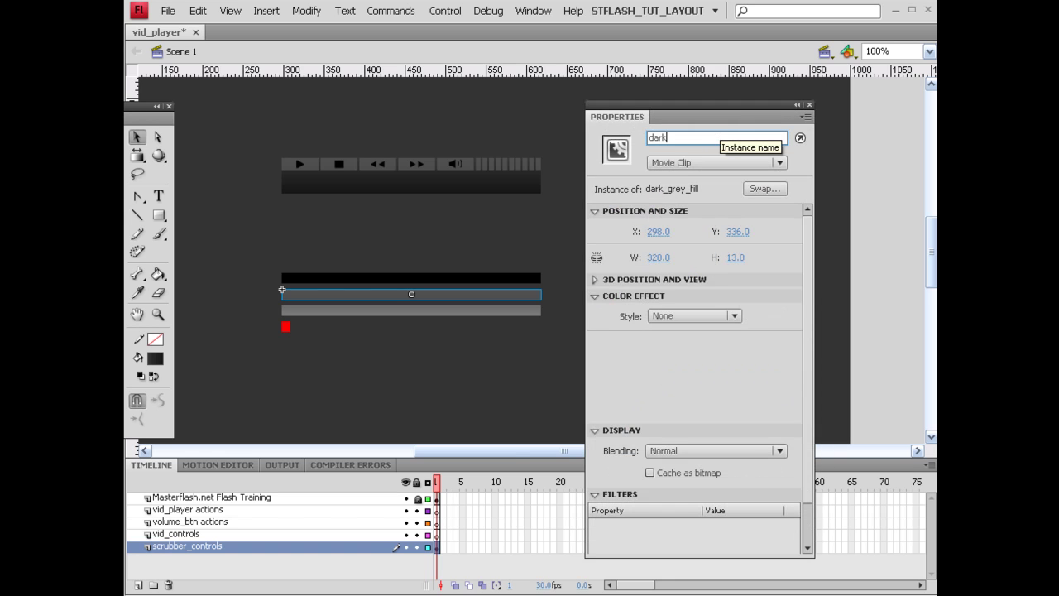
pyautogui.write('_grey_fill')
pyautogui.press('Return')
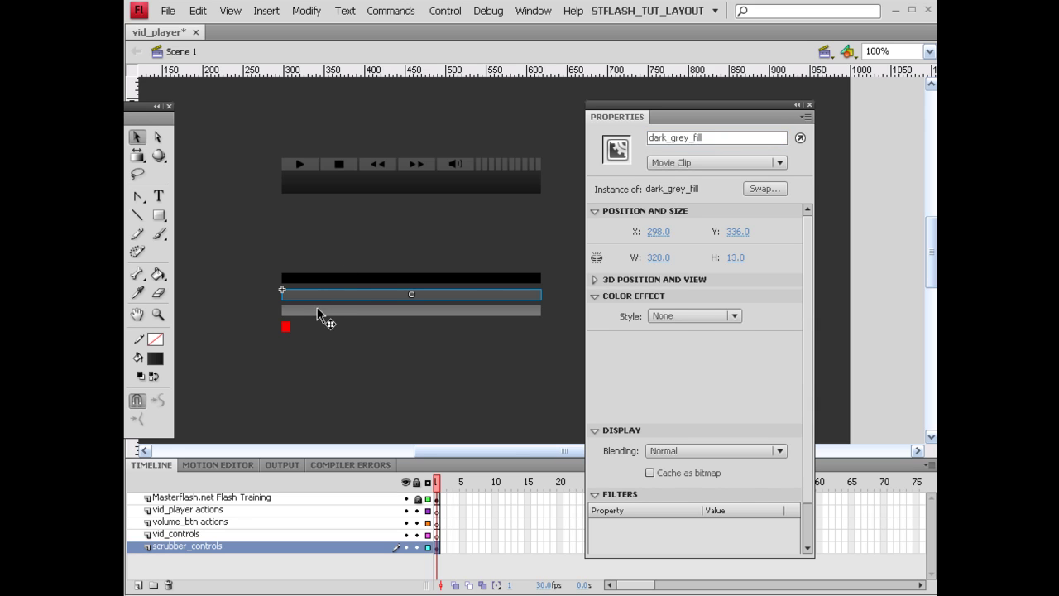
# - Convert the light grey bar into a movie clip symbol named light_grey_fill and save the file
pyautogui.click(361, 312)
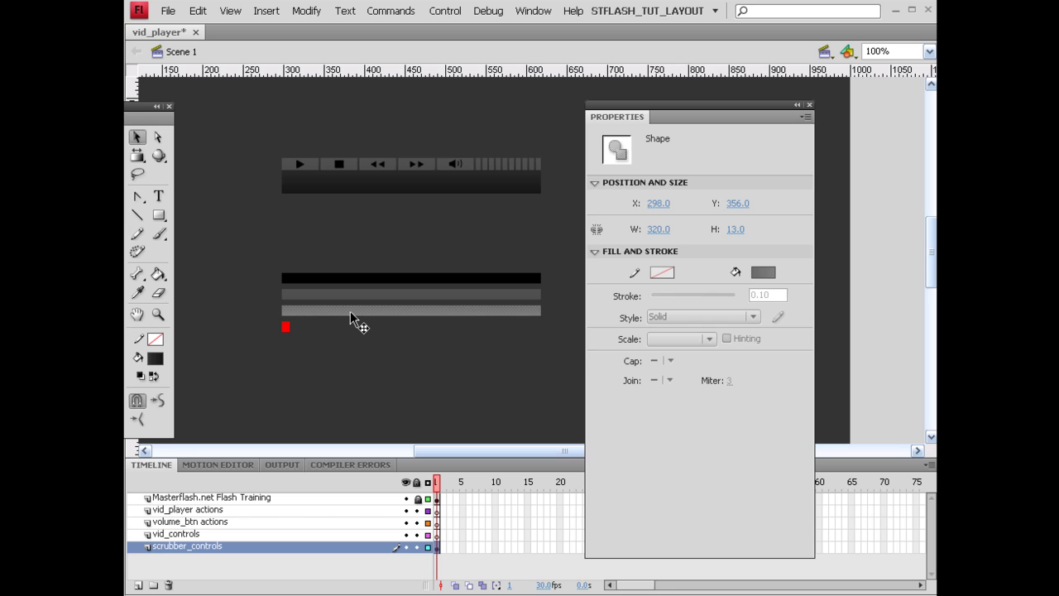
pyautogui.press('F8')
pyautogui.write('light_')
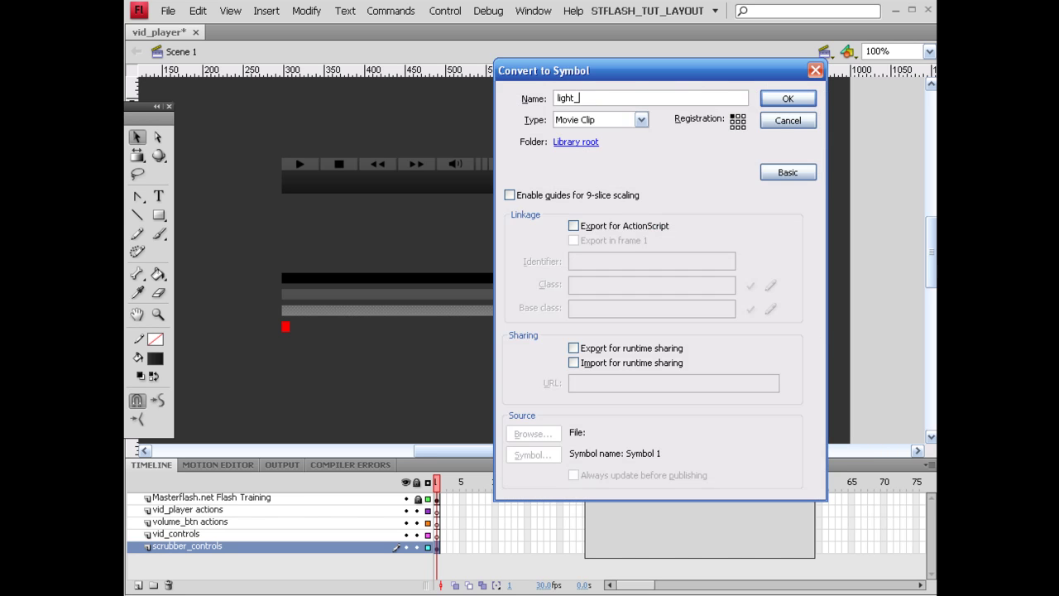
pyautogui.write('grey_fill')
pyautogui.click(795, 96)
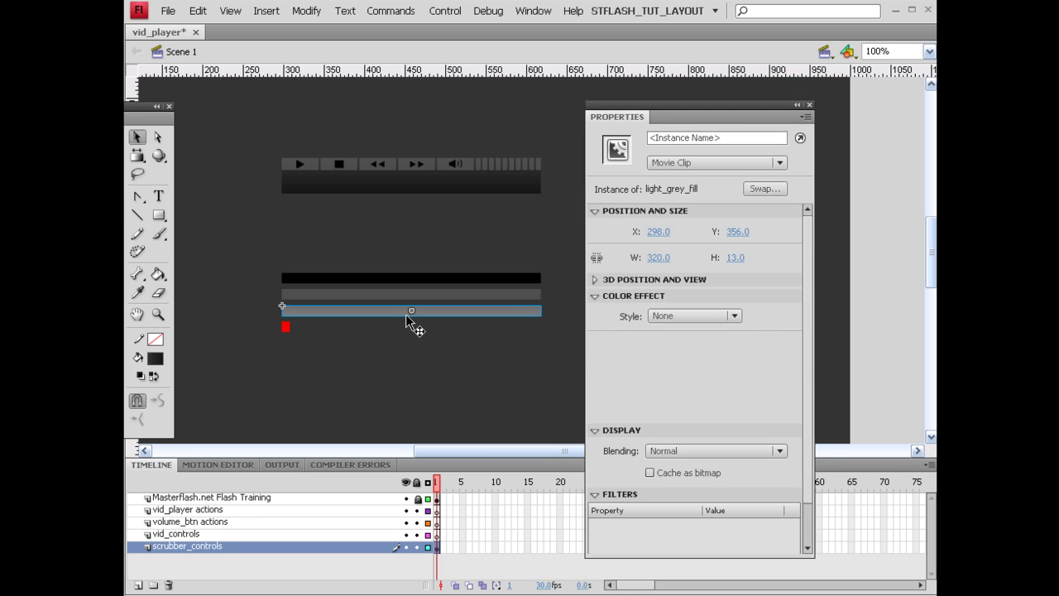
pyautogui.hotkey('ctrl', 's')
# - Convert the small red rectangle into a movie clip symbol named vid_scrubber_mc and save the file
pyautogui.click(286, 329)
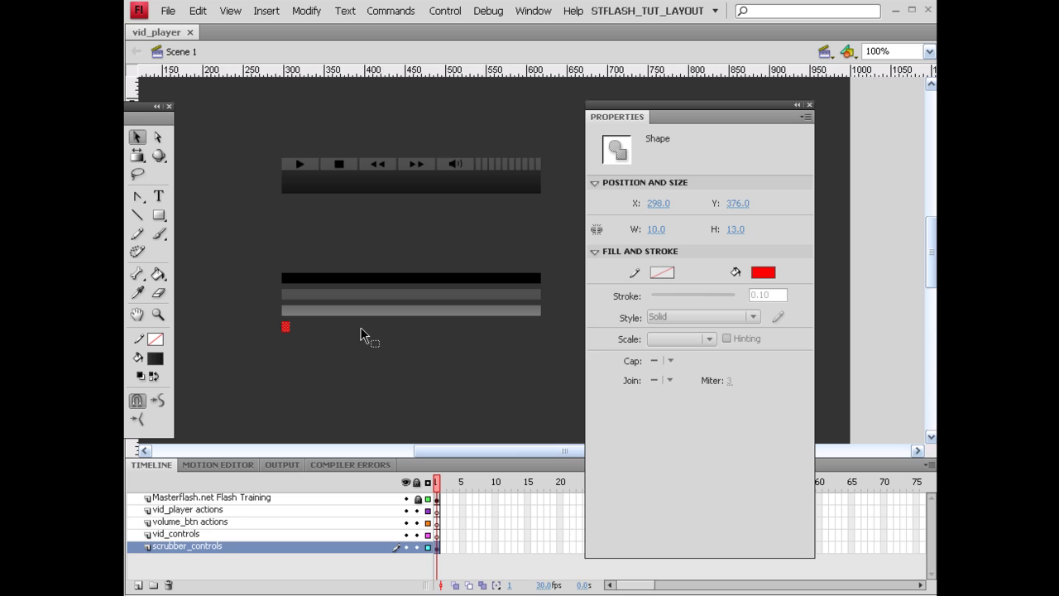
pyautogui.press('F8')
pyautogui.write('vid_s')
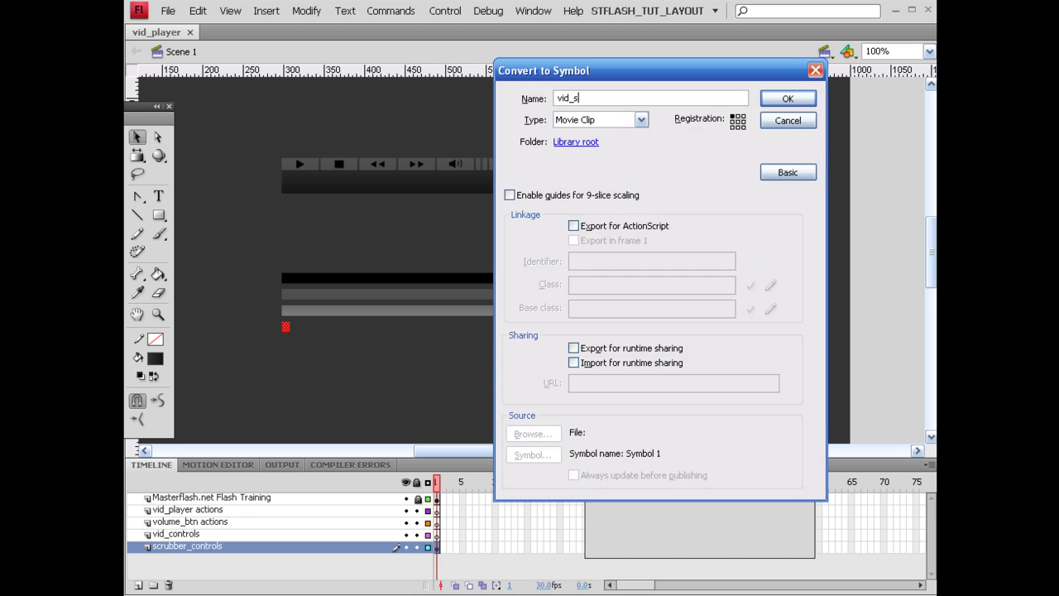
pyautogui.write('crubber_mc')
pyautogui.press('Return')
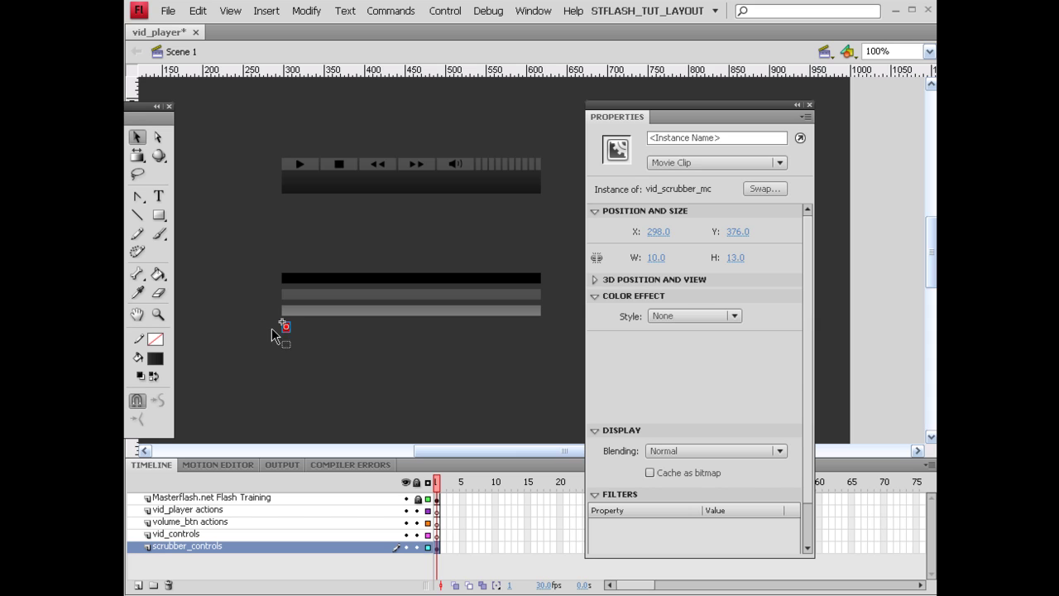
pyautogui.hotkey('ctrl', 's')
# - Give the red scrubber clip the instance name vid_scrubber_mc
pyautogui.click(730, 137)
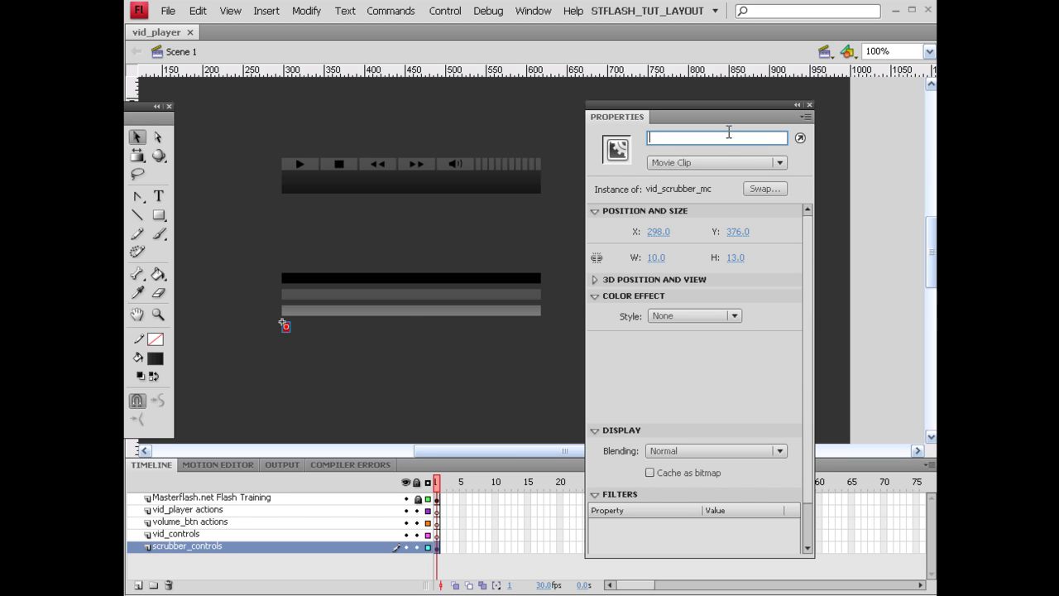
pyautogui.write('vid_sc')
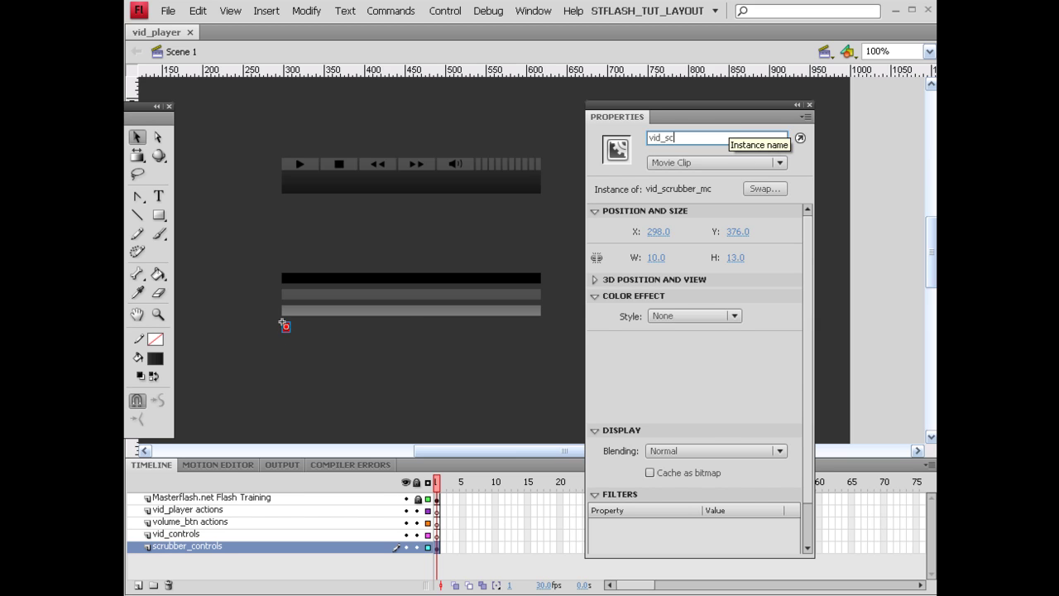
pyautogui.write('rubber_mc')
pyautogui.press('Return')
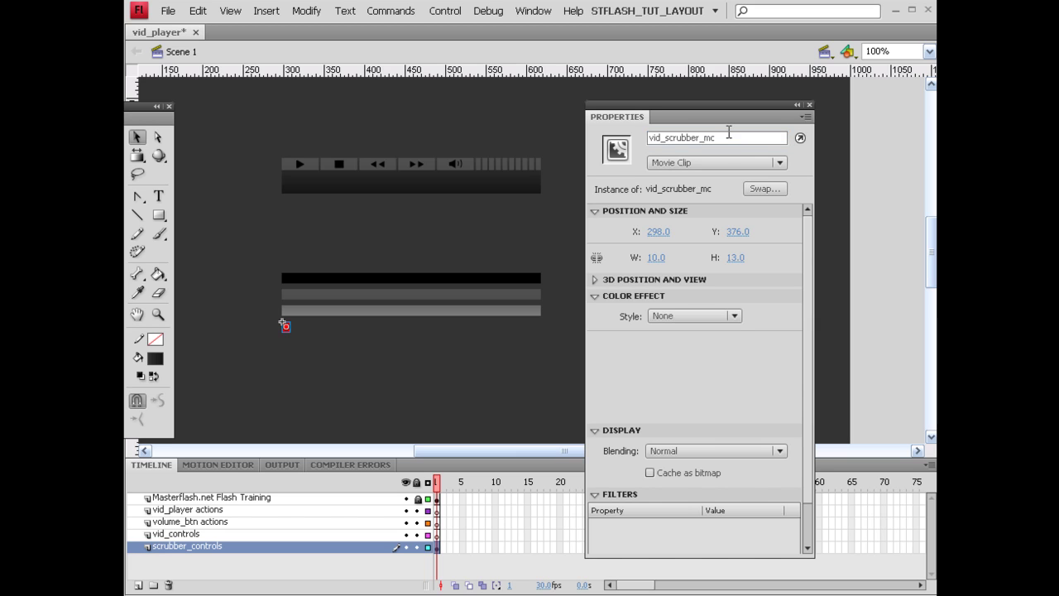
# - Save the file and move the red scrubber clip down 20 px to Y 396
pyautogui.hotkey('ctrl', 's')
pyautogui.click(306, 343)
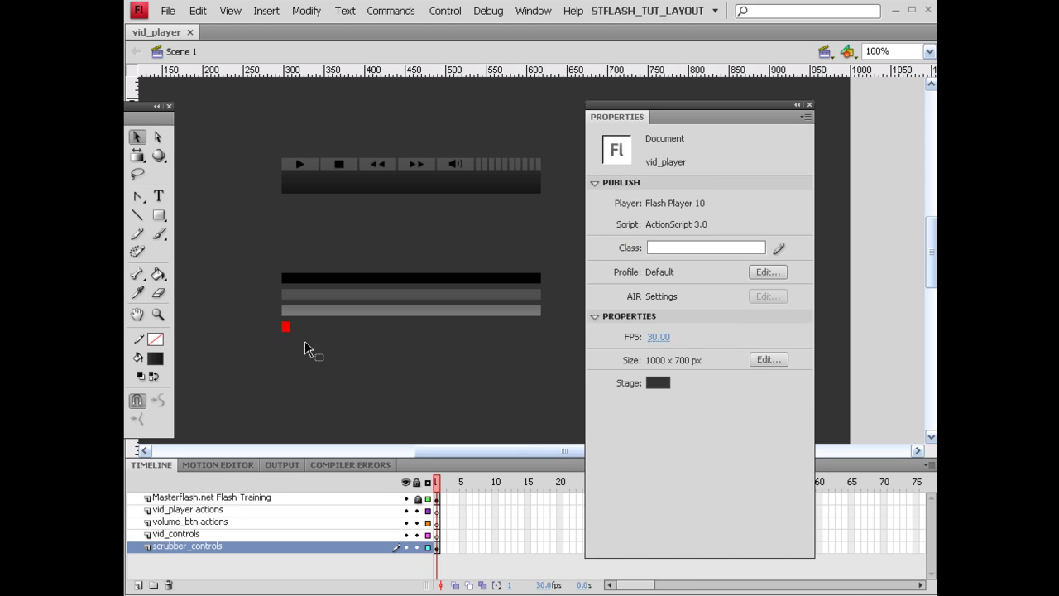
pyautogui.click(340, 311)
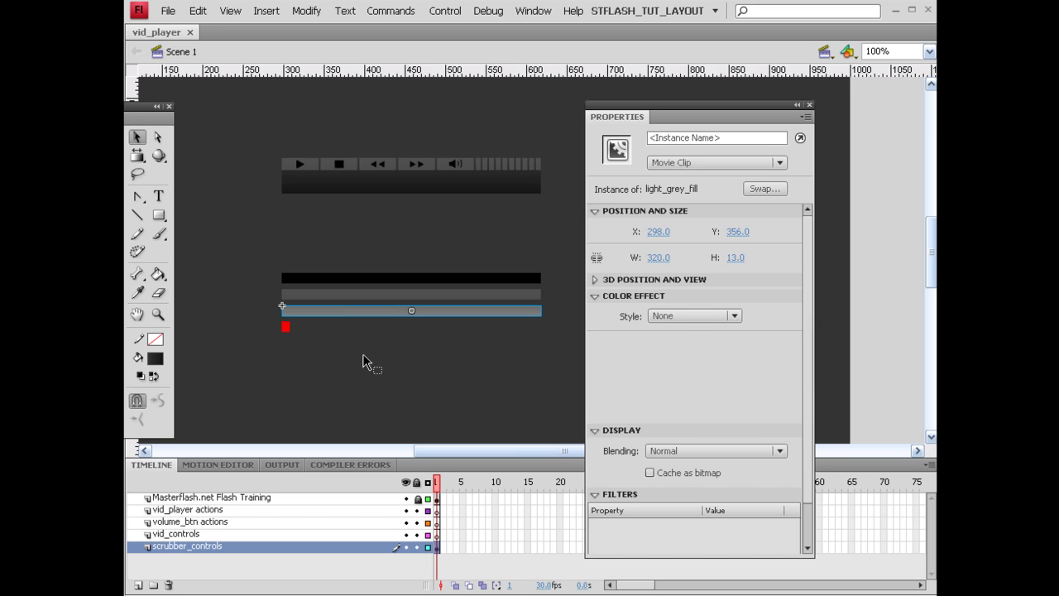
pyautogui.click(285, 326)
pyautogui.hotkey('shift', 'Down')
pyautogui.hotkey('shift', 'Down')
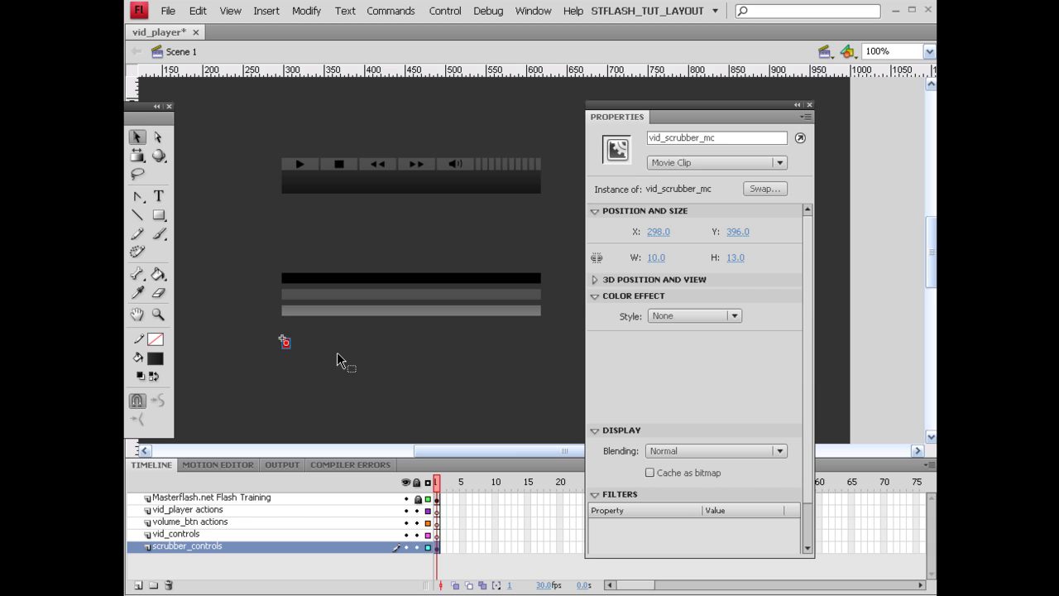
# - Duplicate the black bar in place, move the copy down to Y 376 below the light grey bar, and save the file
pyautogui.click(333, 310)
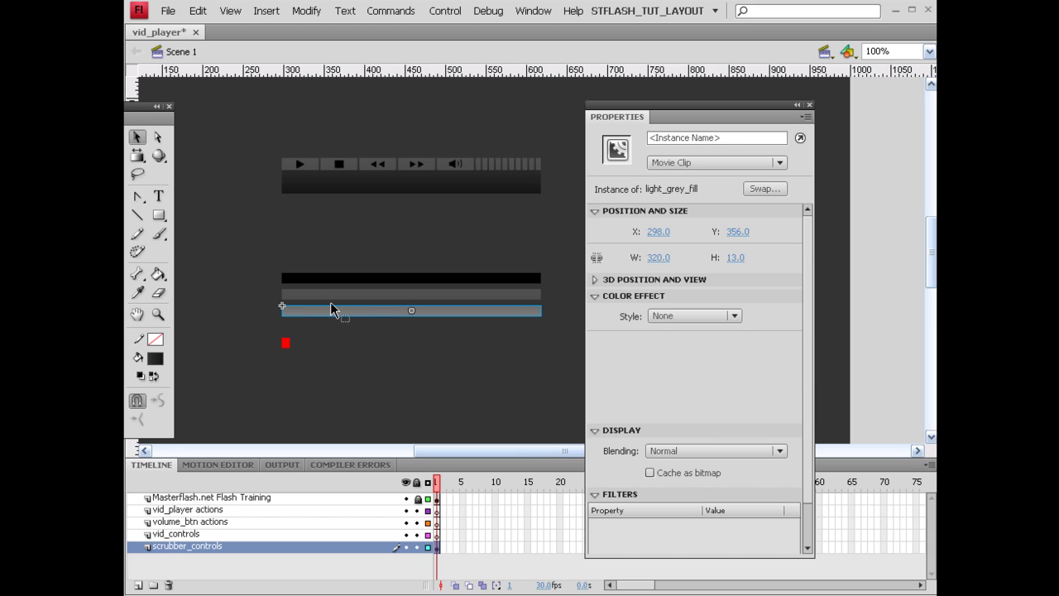
pyautogui.click(332, 281)
pyautogui.rightClick(326, 280)
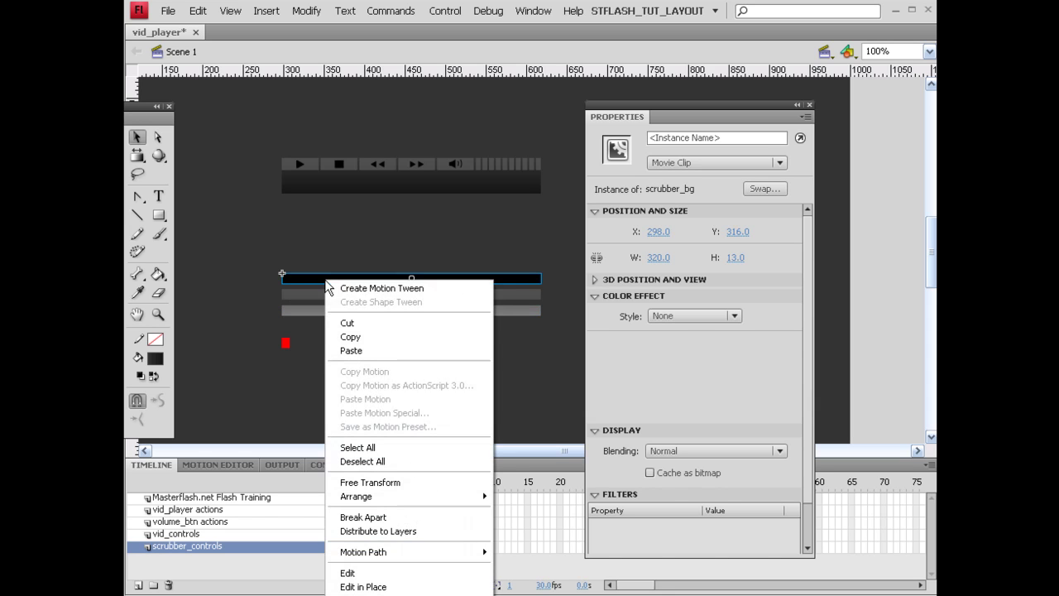
pyautogui.click(360, 337)
pyautogui.hotkey('ctrl', 'shift', 'v')
pyautogui.hotkey('shift', 'Down')
pyautogui.hotkey('shift', 'Down')
pyautogui.hotkey('shift', 'Down')
pyautogui.hotkey('shift', 'Down')
pyautogui.hotkey('shift', 'Down')
pyautogui.hotkey('shift', 'Down')
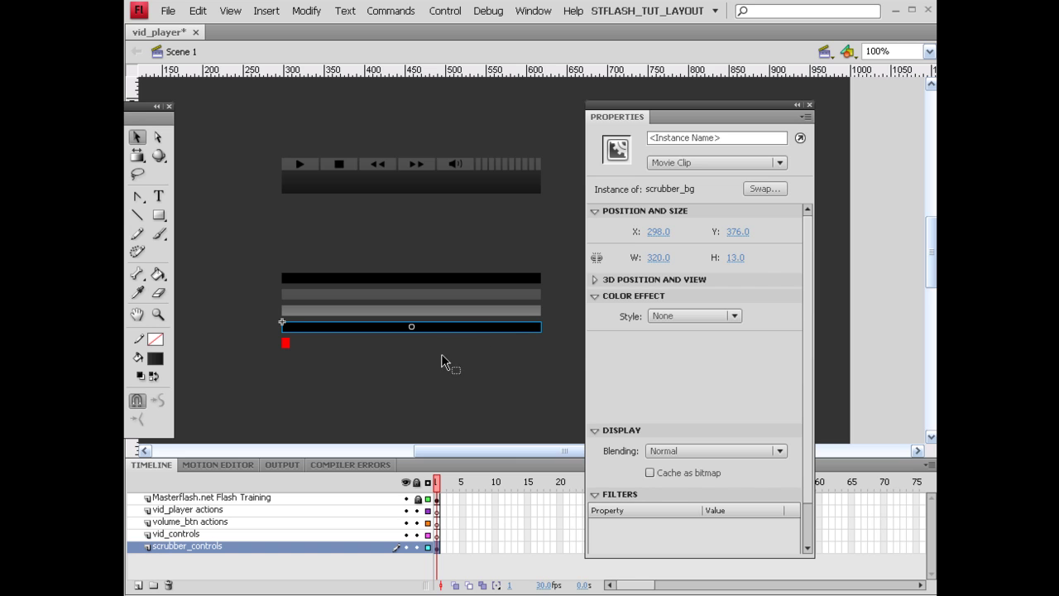
pyautogui.click(437, 363)
pyautogui.click(392, 328)
pyautogui.click(389, 355)
pyautogui.hotkey('ctrl', 's')
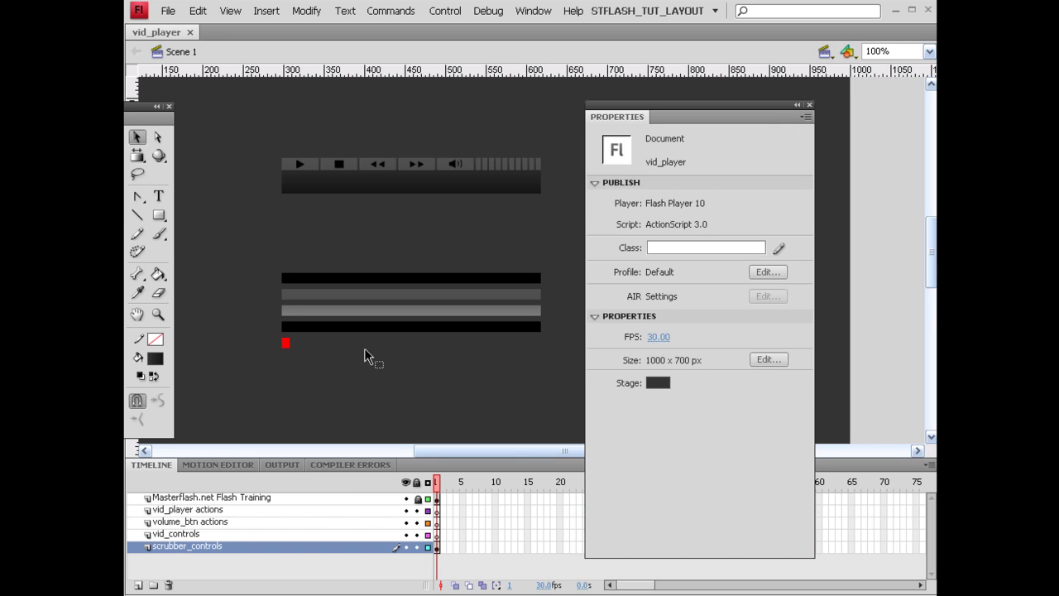
# - Duplicate the symbol of the lower black bar as a separate symbol named dummy_scrubber_bar
pyautogui.scroll(-3, 367, 335)
pyautogui.click(356, 182)
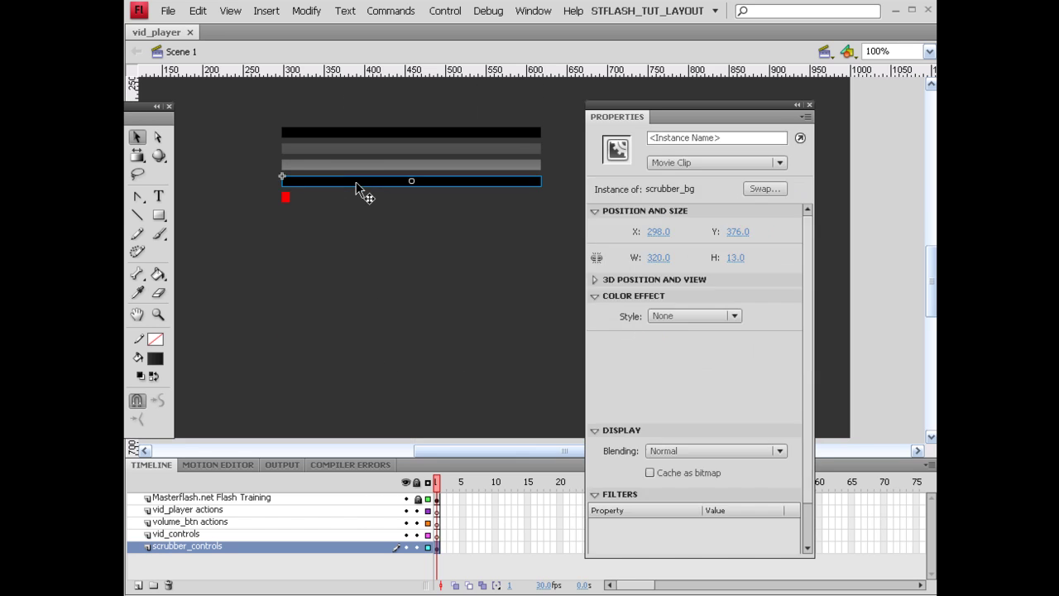
pyautogui.rightClick(356, 187)
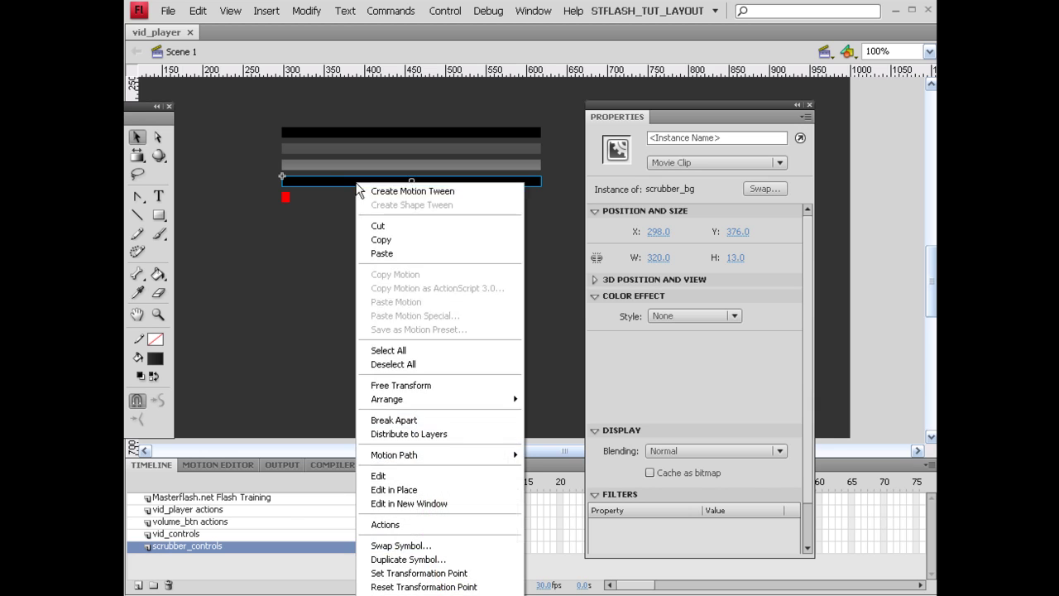
pyautogui.click(408, 560)
pyautogui.write('dummy_scu')
pyautogui.write('rubber_bar')
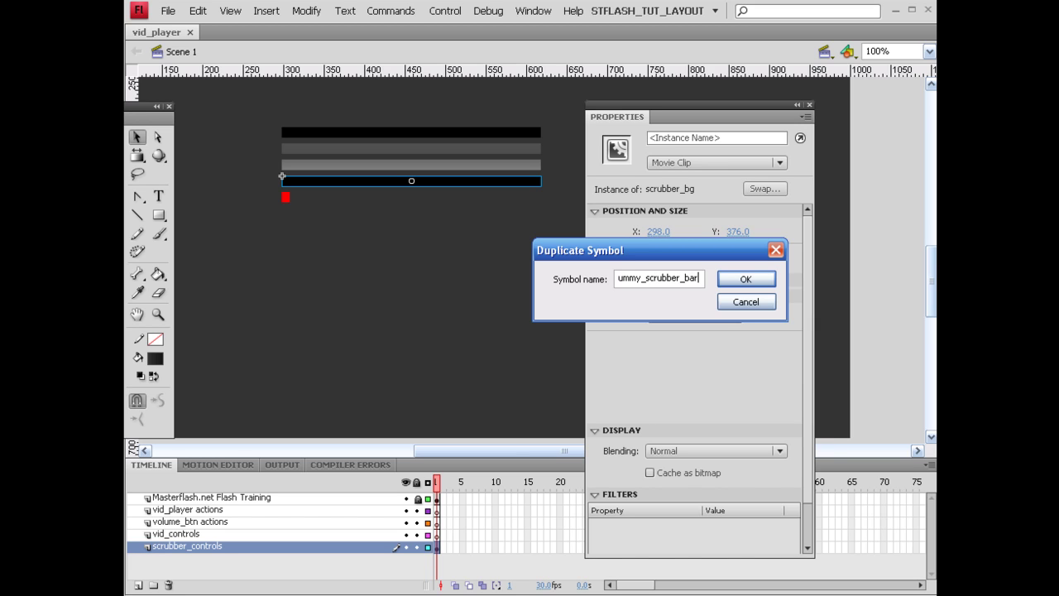
pyautogui.click(743, 281)
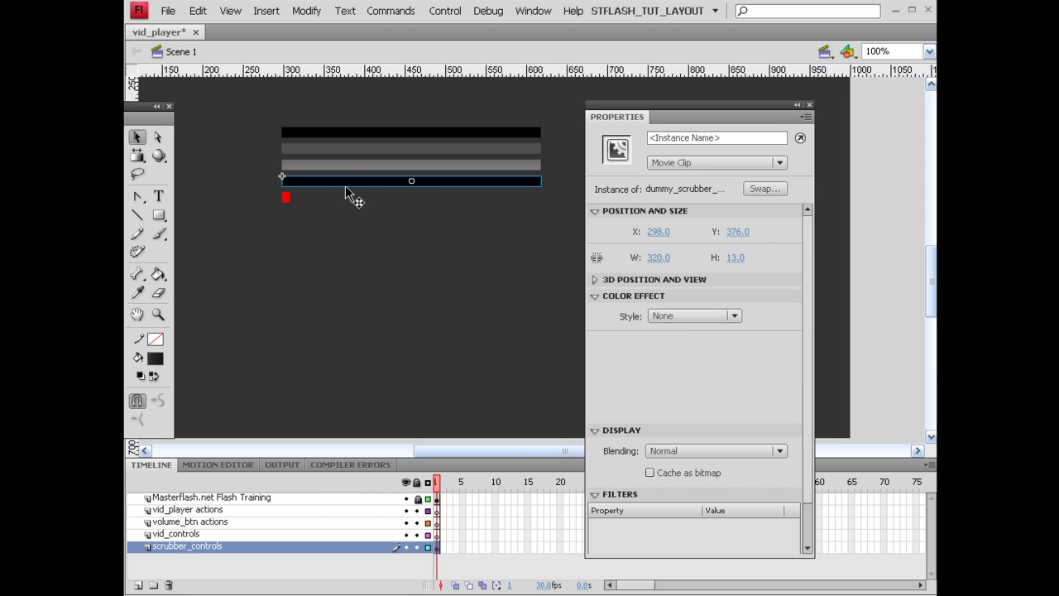
# - Give the lower black bar the instance name dummy_scrubber_bar and save the file
pyautogui.click(713, 138)
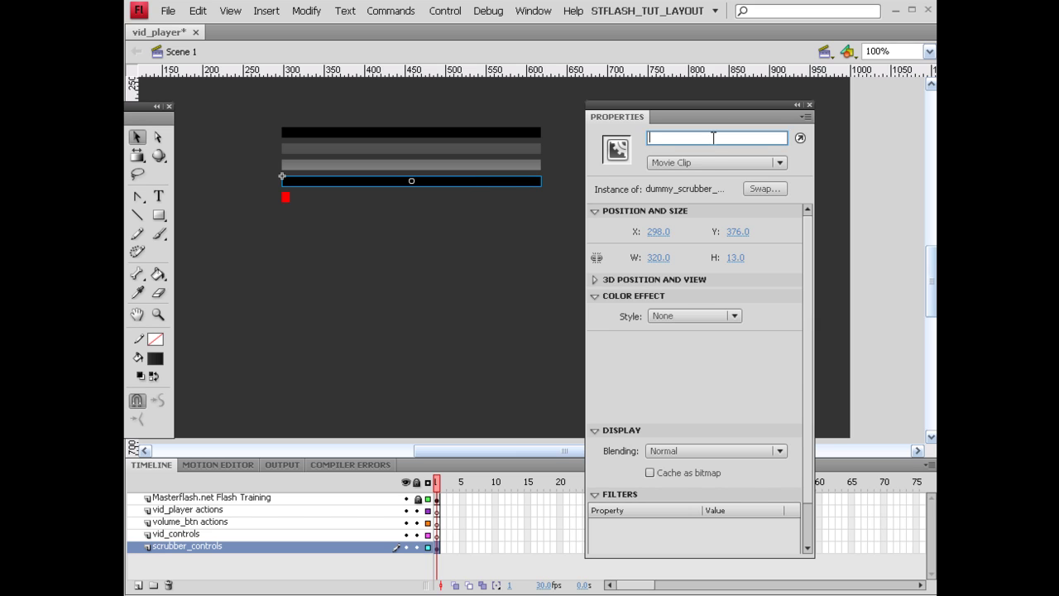
pyautogui.write('dumm')
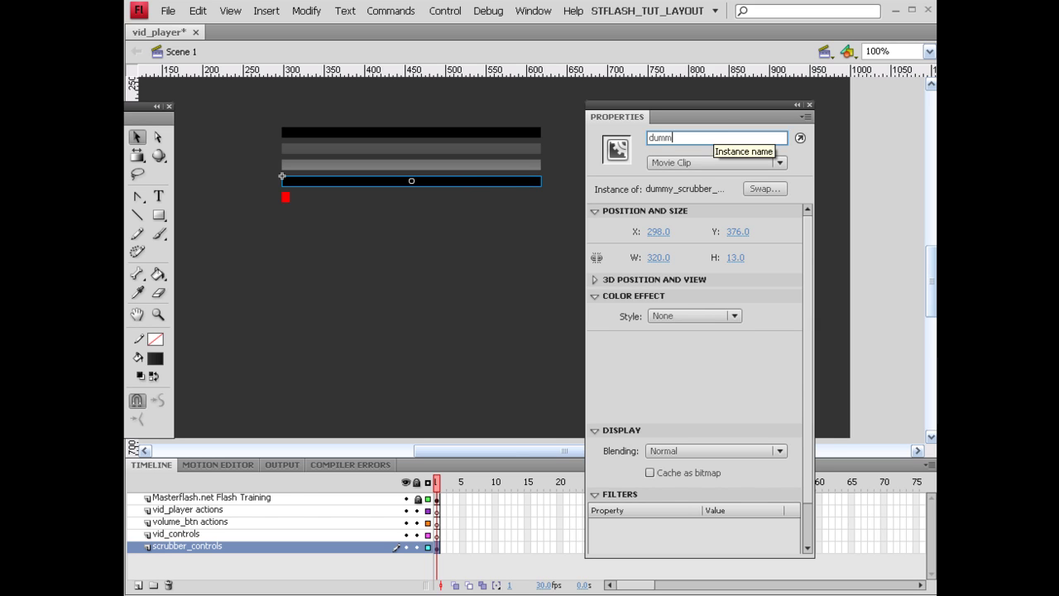
pyautogui.write('y_scrubber_bar')
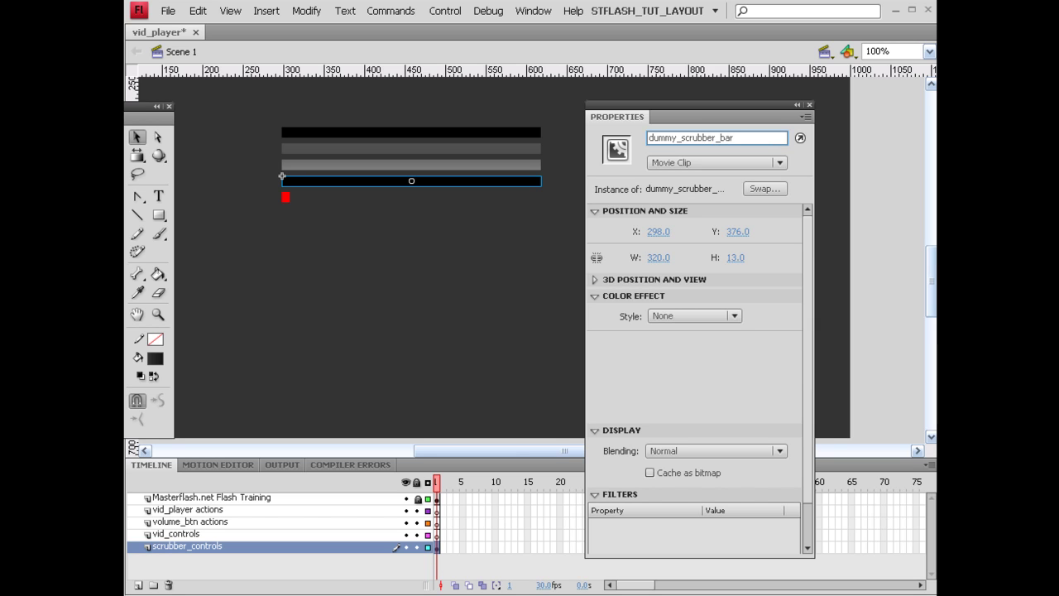
pyautogui.press('Return')
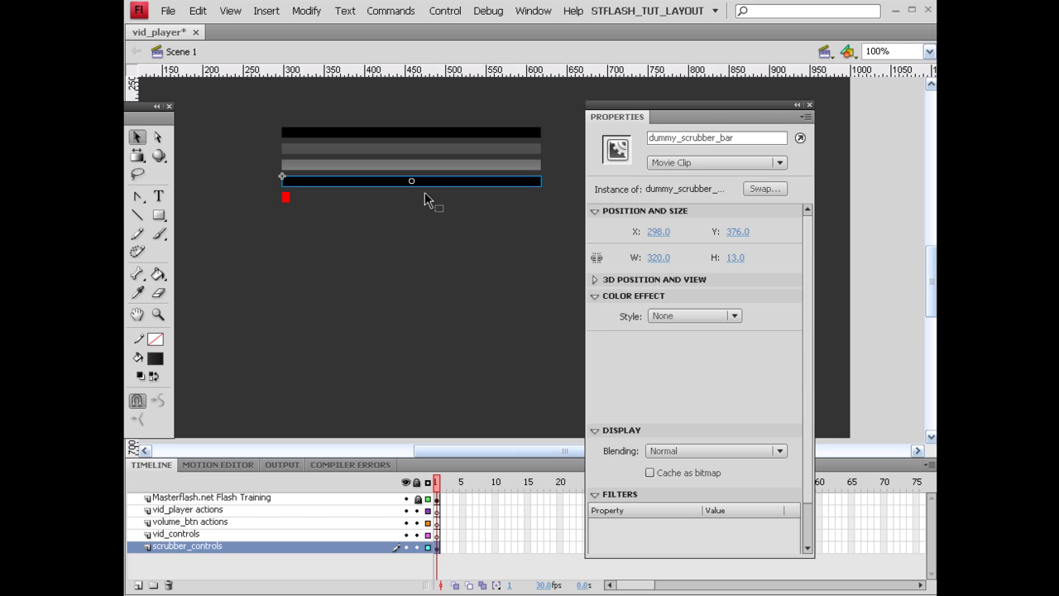
pyautogui.hotkey('ctrl', 's')
# - Give the light grey bar the instance name light_grey_fill and save the file
pyautogui.click(285, 197)
pyautogui.click(318, 181)
pyautogui.click(333, 165)
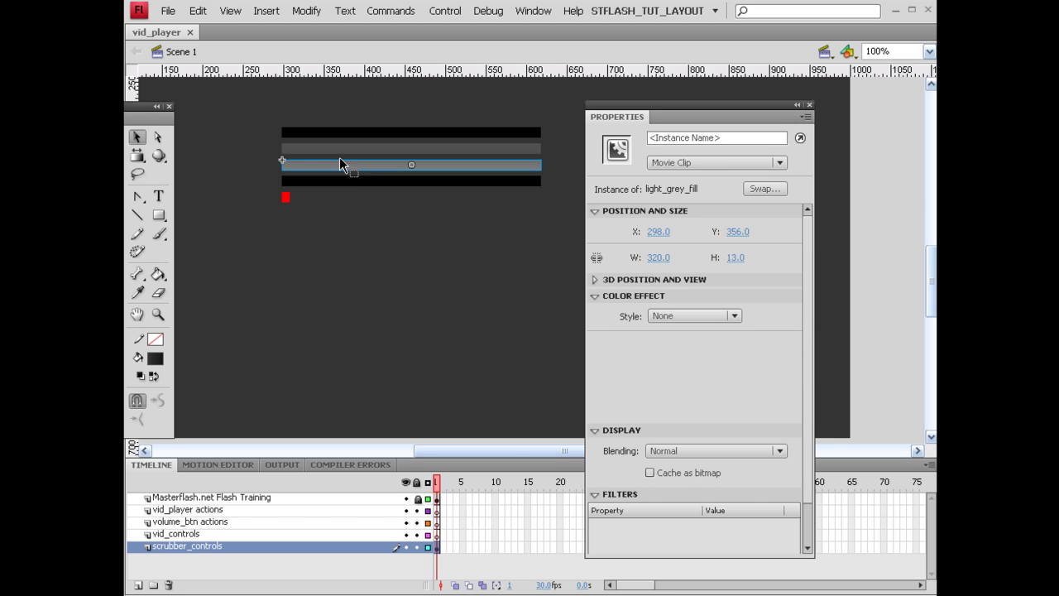
pyautogui.click(344, 148)
pyautogui.click(349, 132)
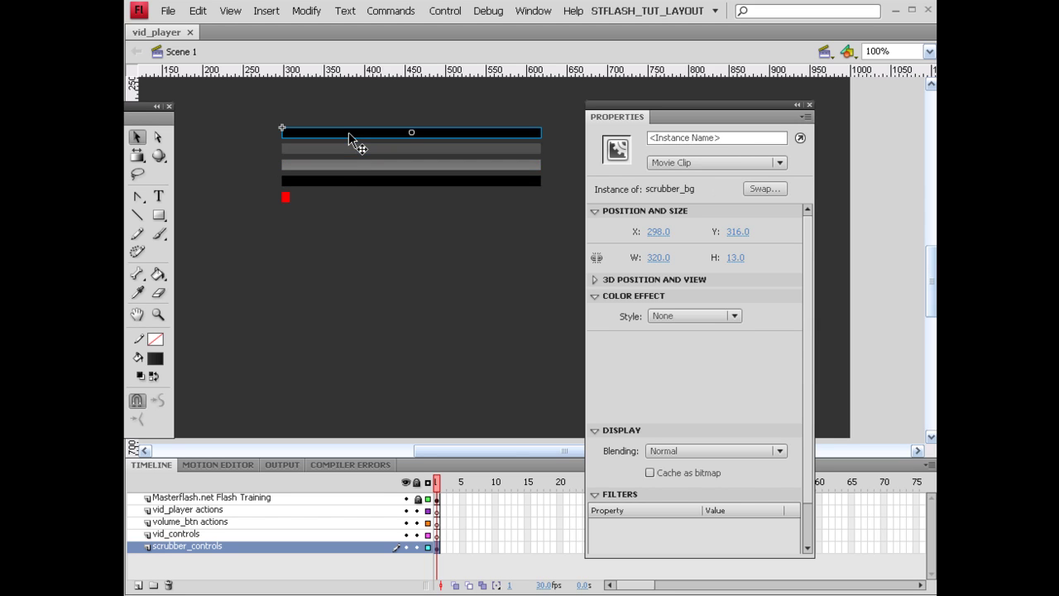
pyautogui.click(347, 165)
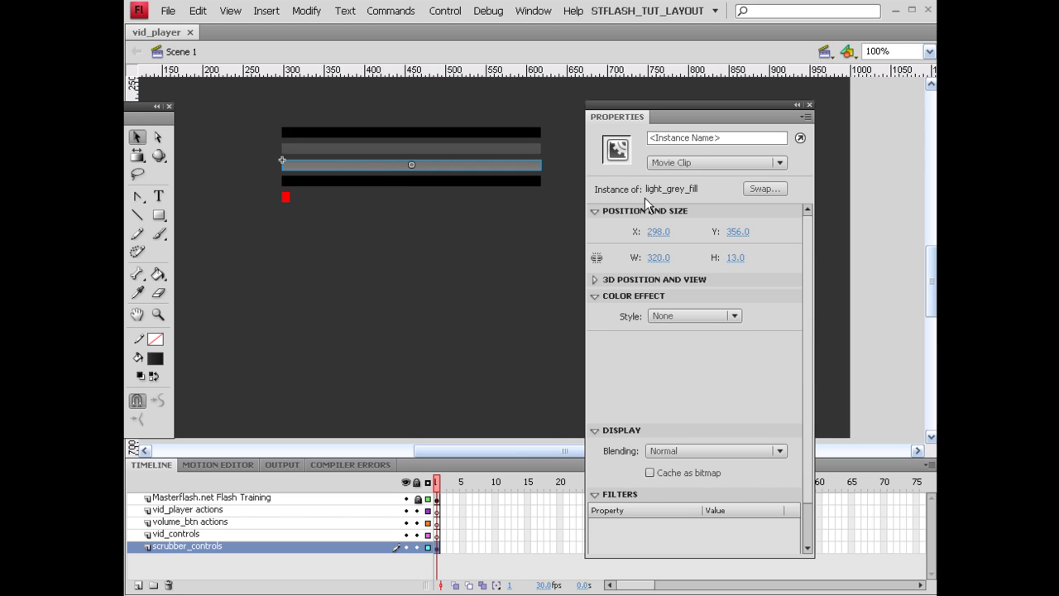
pyautogui.click(671, 144)
pyautogui.write('light_grey_')
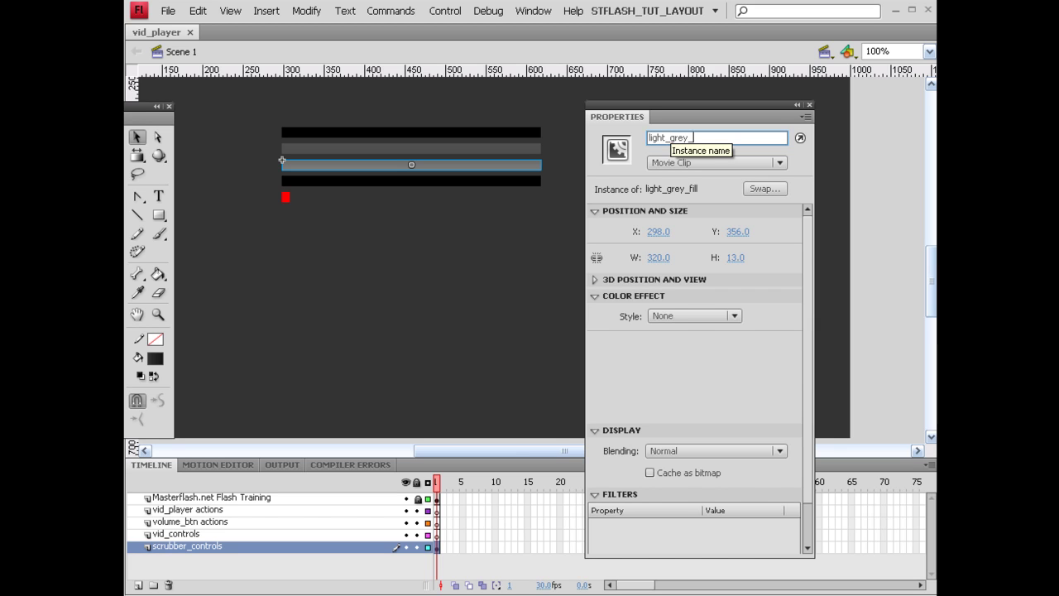
pyautogui.write('fill')
pyautogui.press('Return')
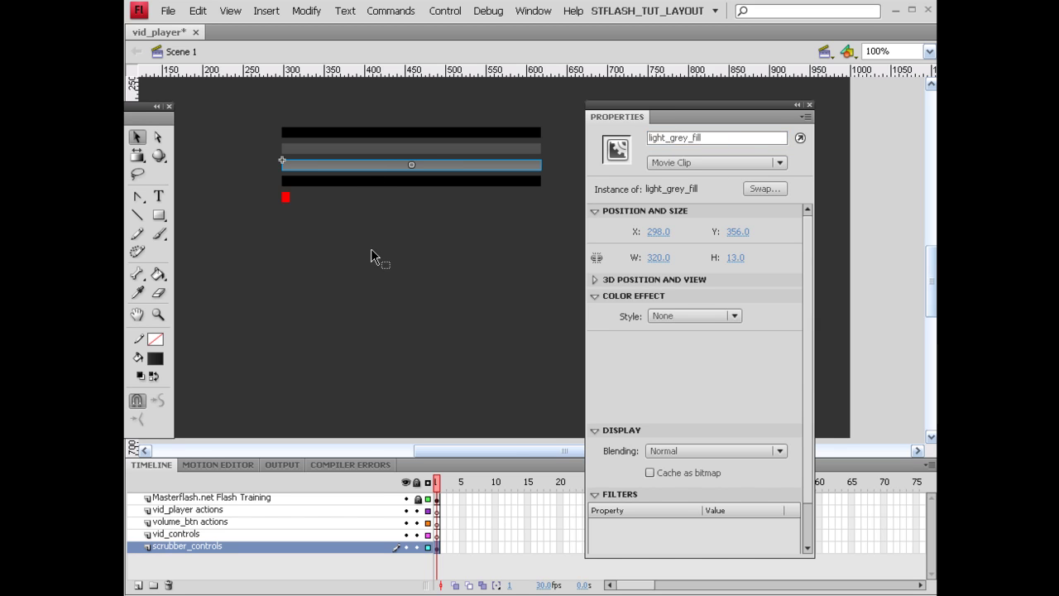
pyautogui.hotkey('ctrl', 's')
# - Check the instance names and properties of the dark grey and light grey bars
pyautogui.click(354, 146)
pyautogui.click(352, 162)
pyautogui.click(353, 148)
pyautogui.click(360, 165)
pyautogui.click(354, 147)
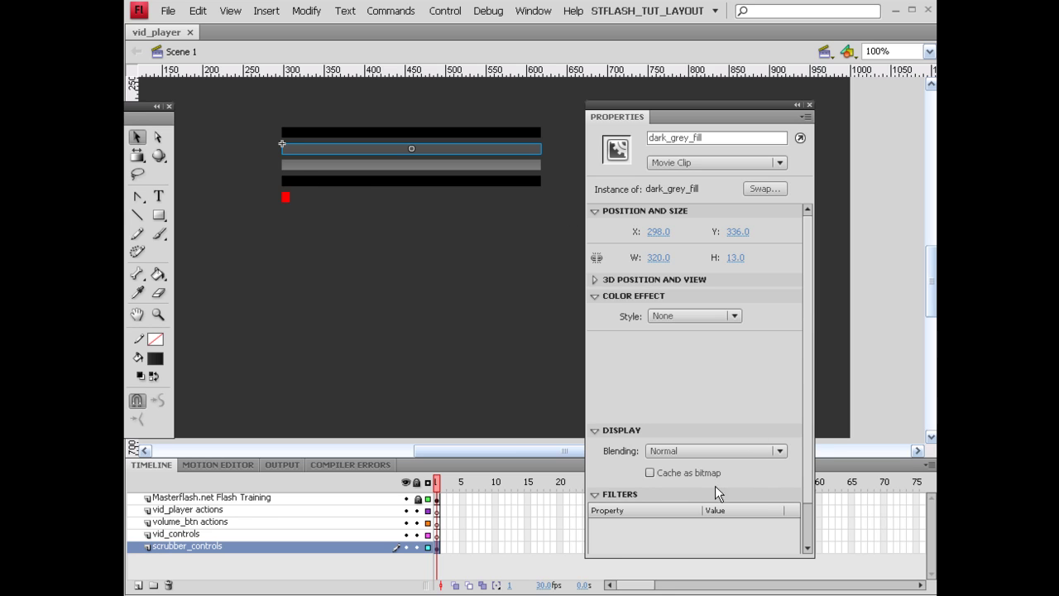
pyautogui.click(409, 227)
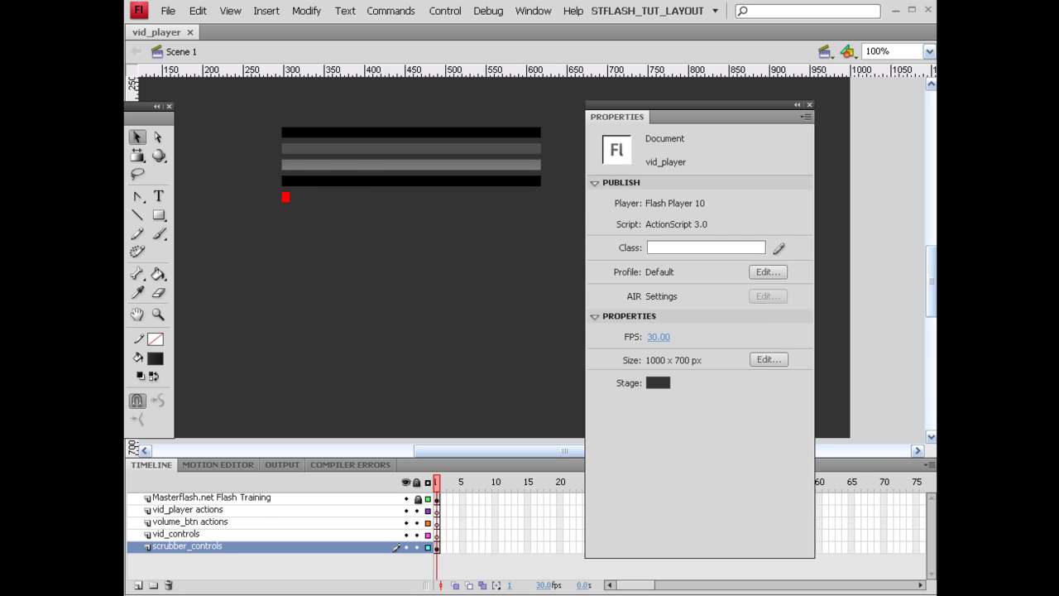
pyautogui.click(292, 147)
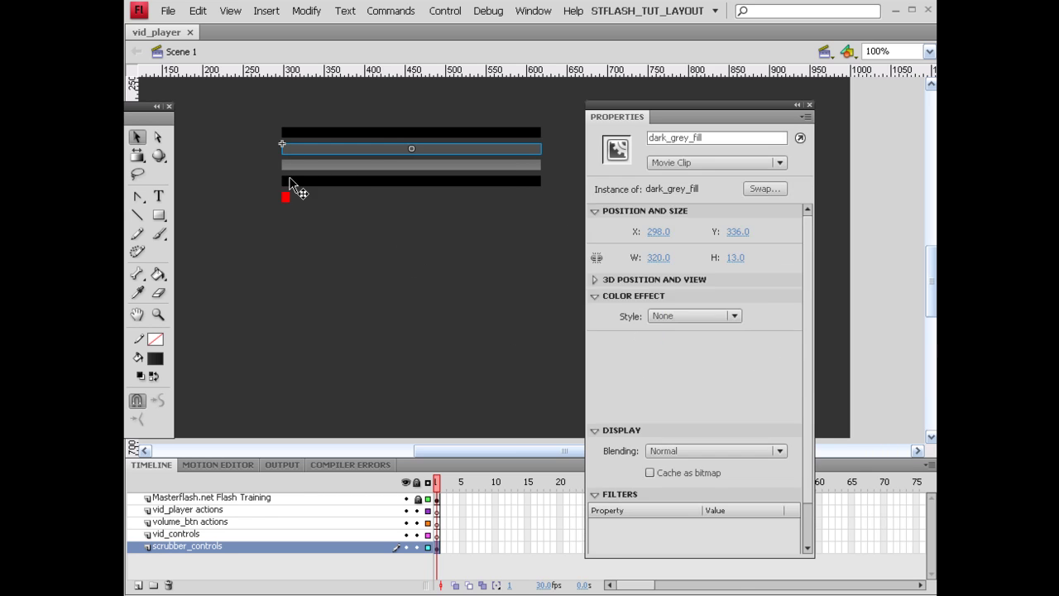
pyautogui.click(366, 166)
pyautogui.click(319, 149)
# - Move the light grey bar up 20 px to Y 336 so it sits on the dark grey bar
pyautogui.click(319, 166)
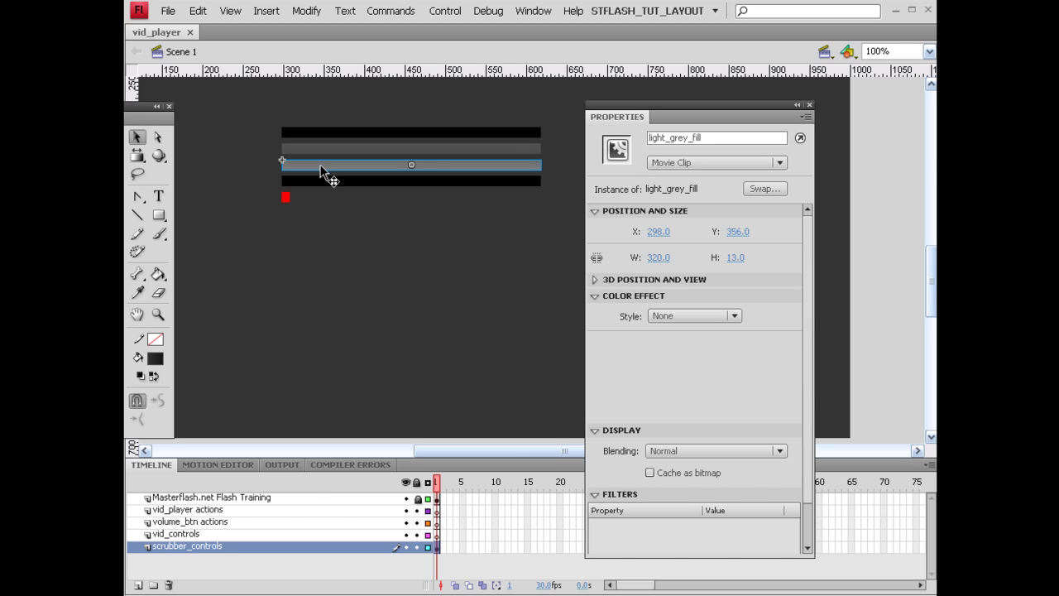
pyautogui.hotkey('shift', 'Up')
pyautogui.hotkey('shift', 'Up')
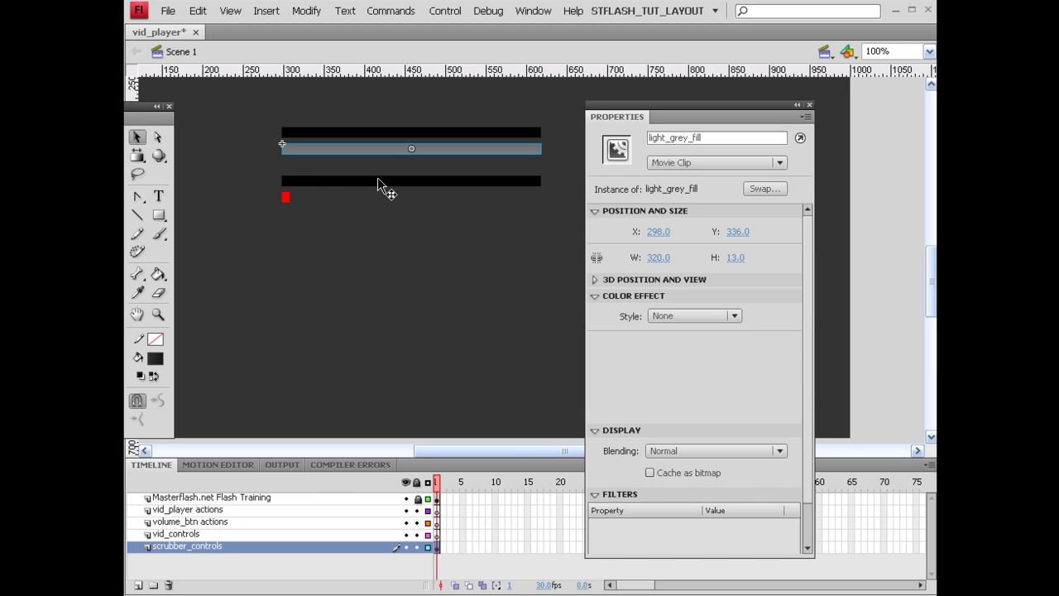
pyautogui.click(366, 171)
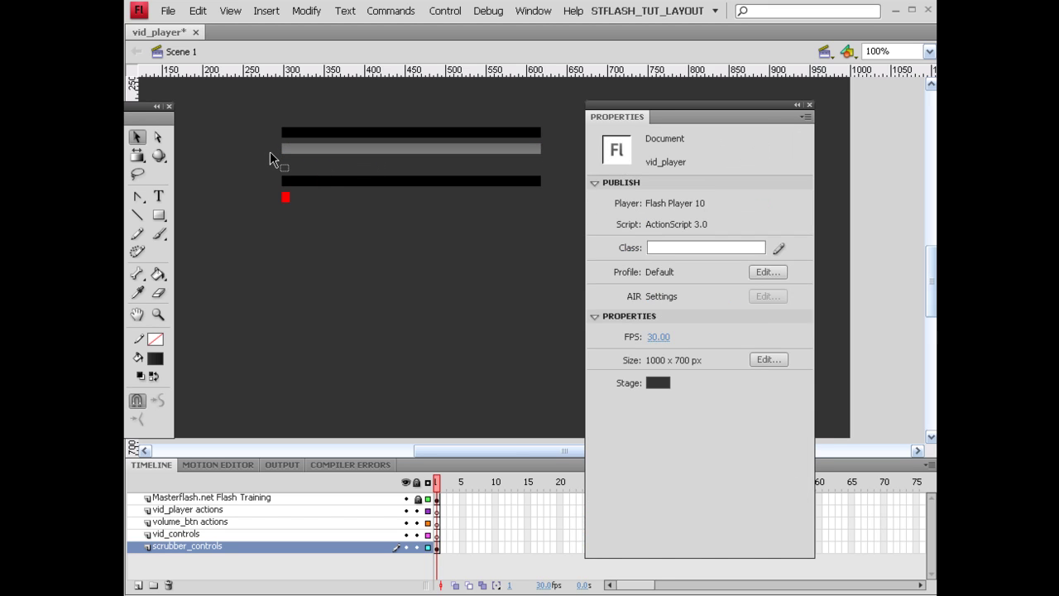
# - Convert the two stacked grey bars together into a movie clip symbol named vid_scrubber_filler
pyautogui.moveTo(270, 151); pyautogui.dragTo(339, 149)
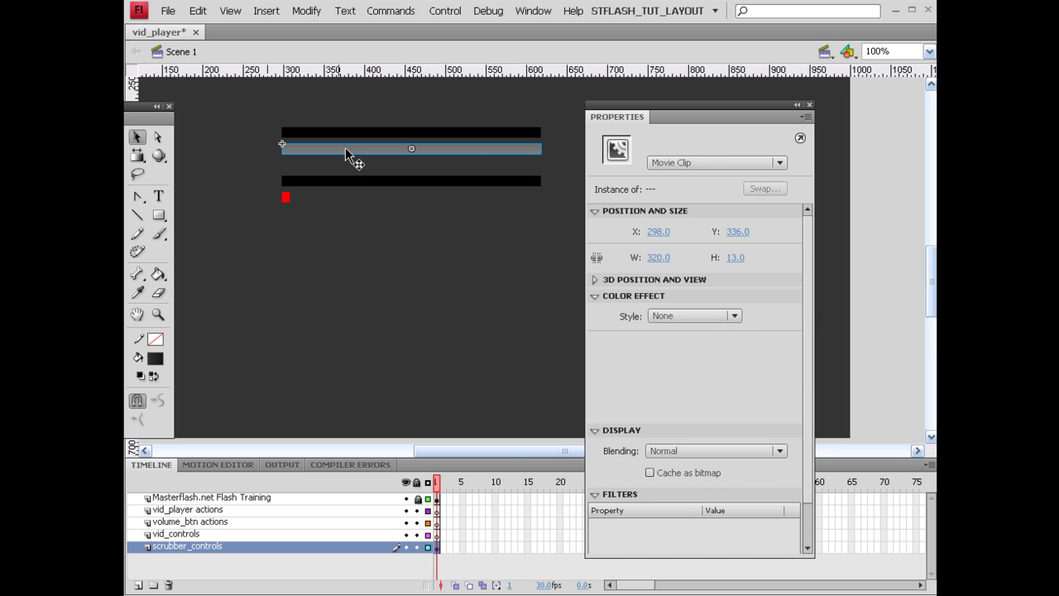
pyautogui.moveTo(263, 155); pyautogui.dragTo(343, 155)
pyautogui.press('F8')
pyautogui.write('v')
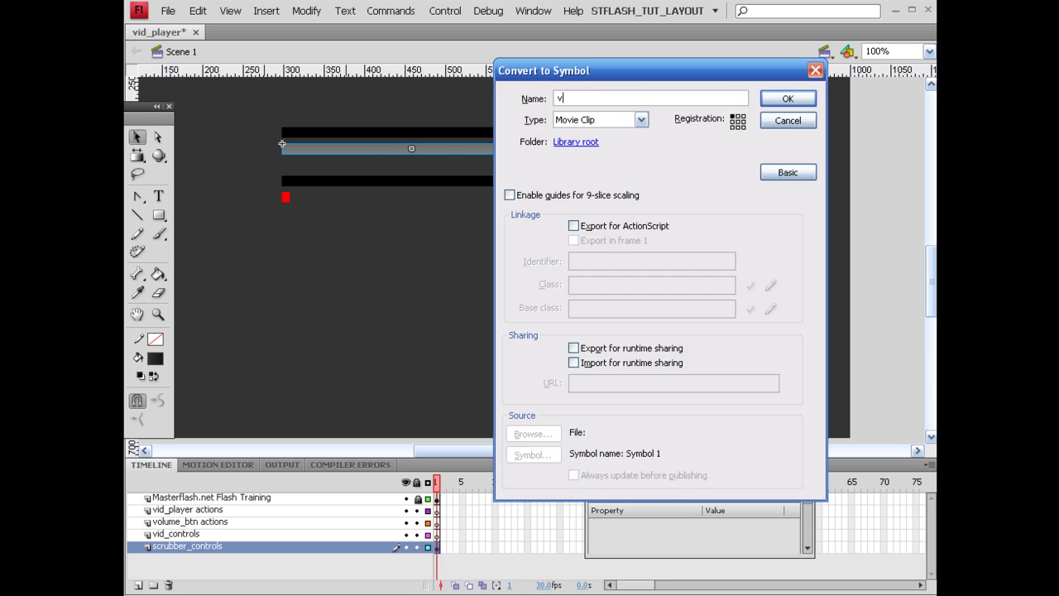
pyautogui.write('id_scrubber_filler')
pyautogui.press('Return')
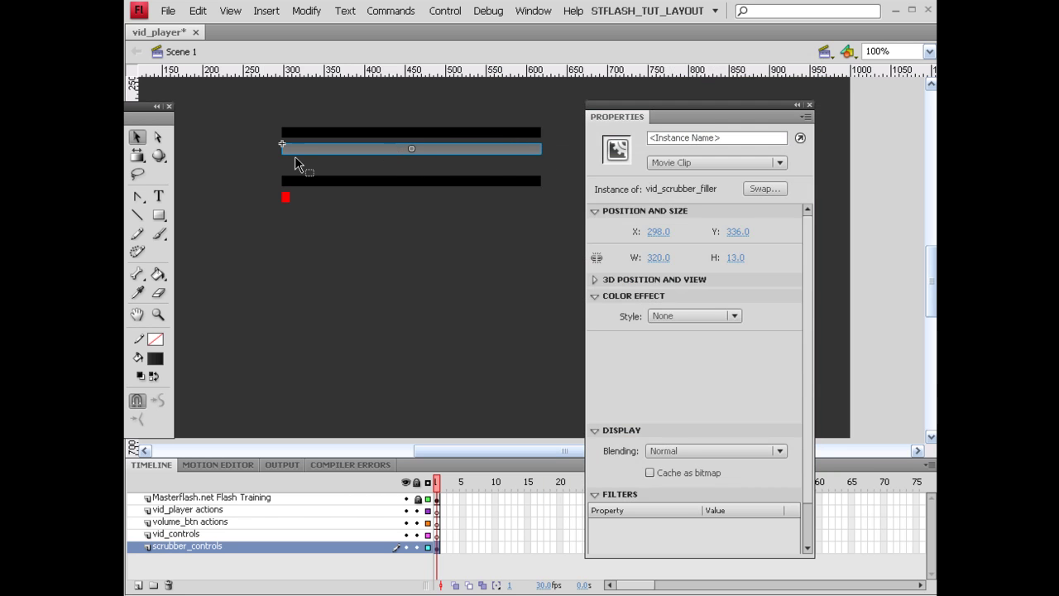
# - Give the combined grey bar clip the instance name vid_scrubber_filler, save the file and check the scrubber clips' instance names
pyautogui.click(682, 144)
pyautogui.write('vid_scrubber')
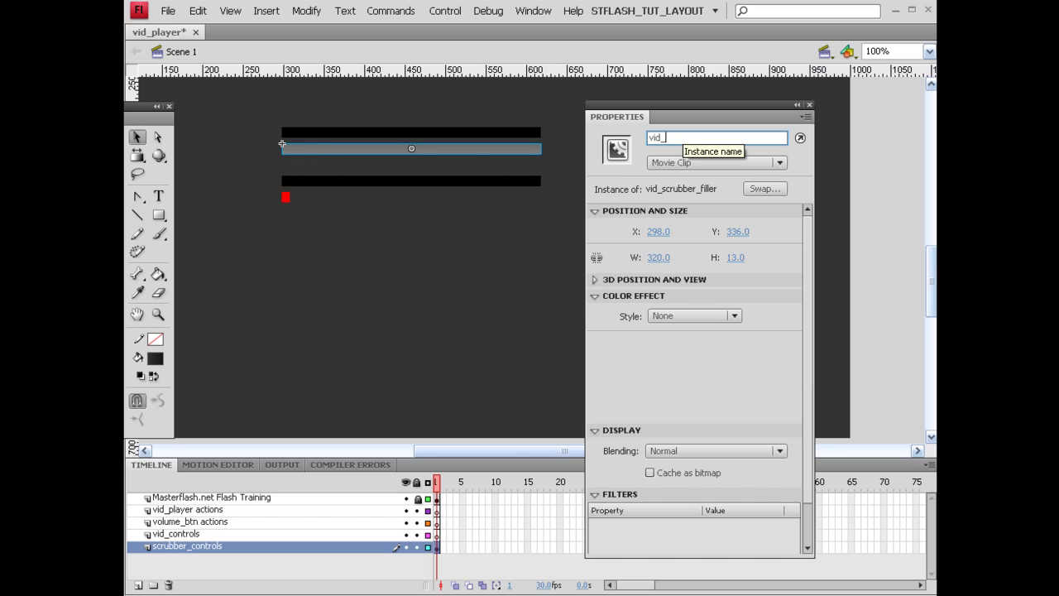
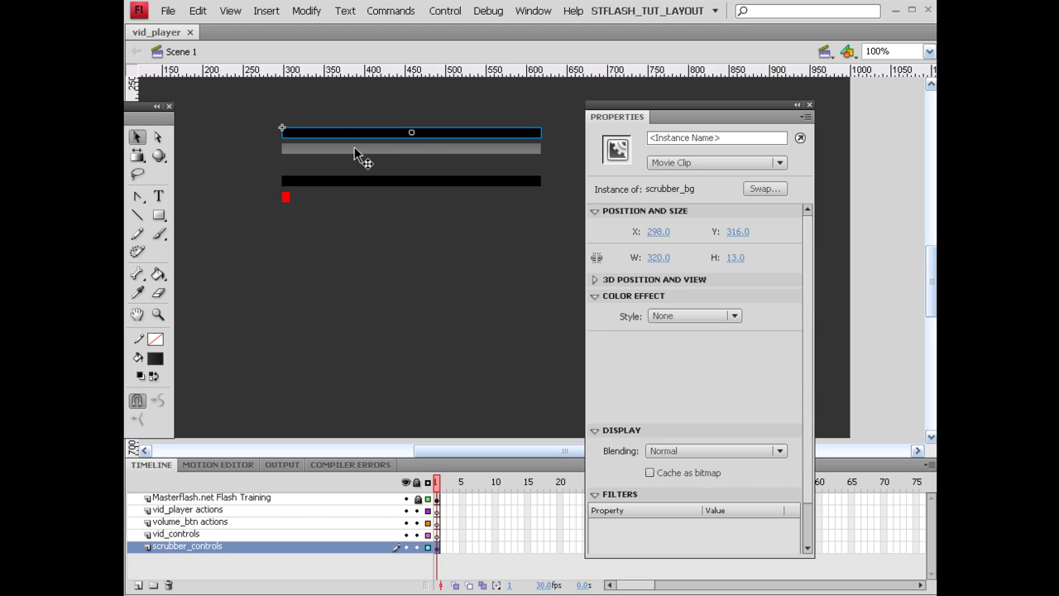
pyautogui.click(353, 152)
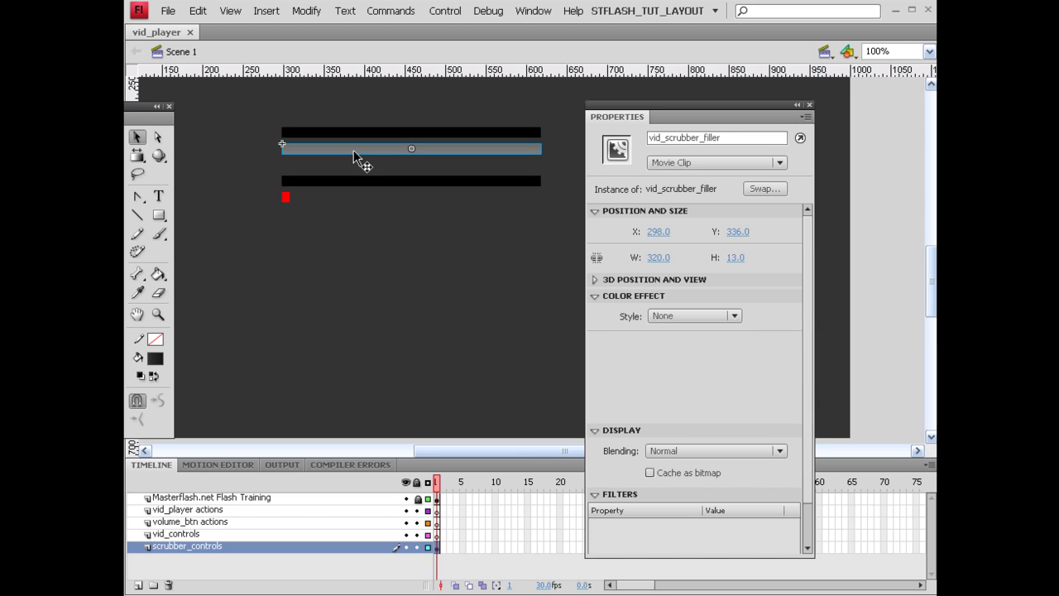
pyautogui.click(343, 182)
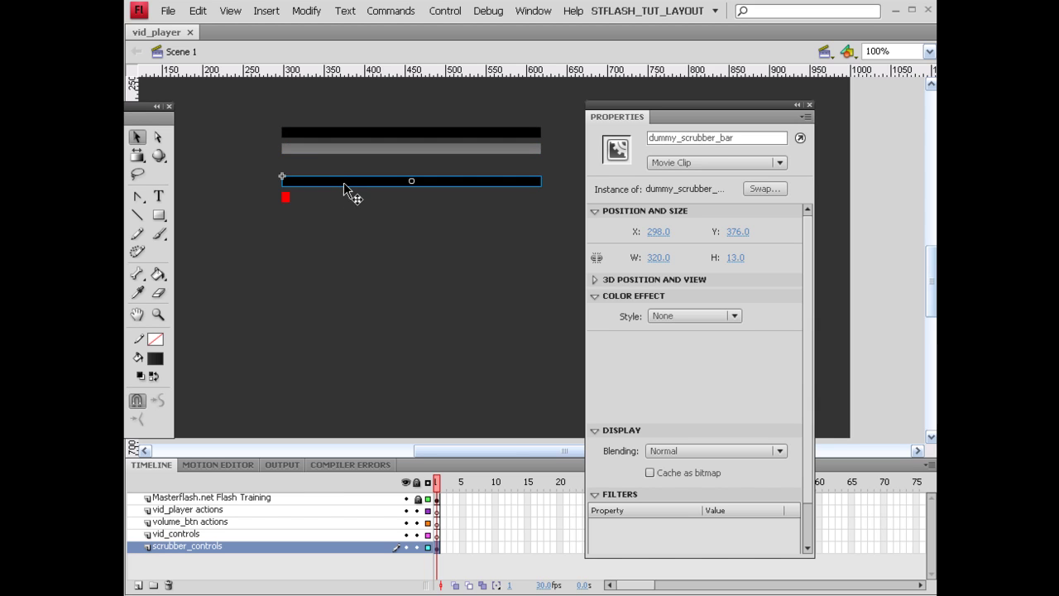
pyautogui.click(287, 197)
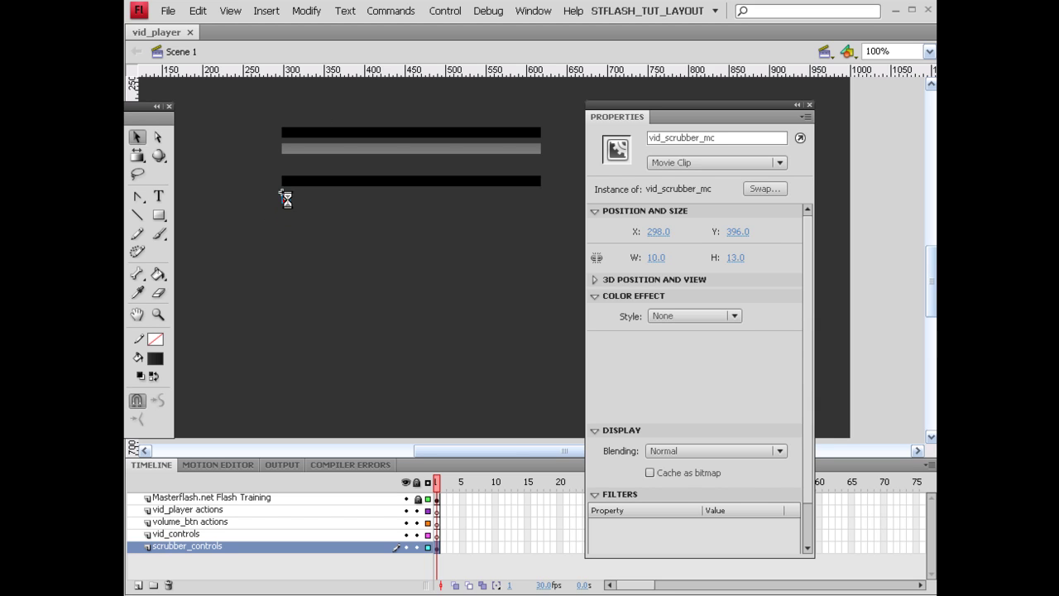
pyautogui.click(331, 207)
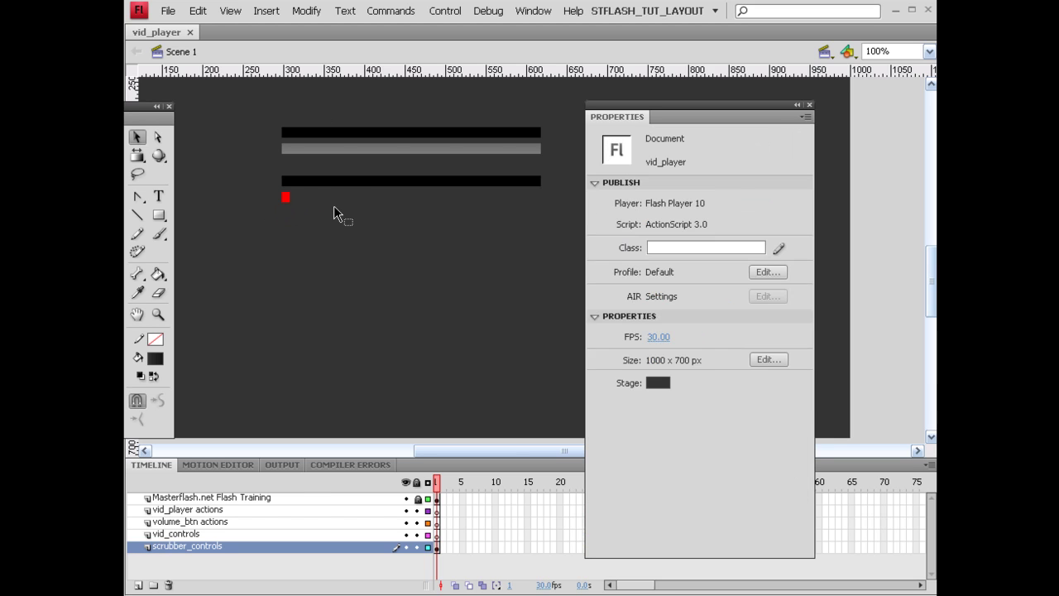
# - Inside the dummy_scrubber_bar clip, lower the alpha of the black bar's fill until it is practically transparent
pyautogui.click(376, 182)
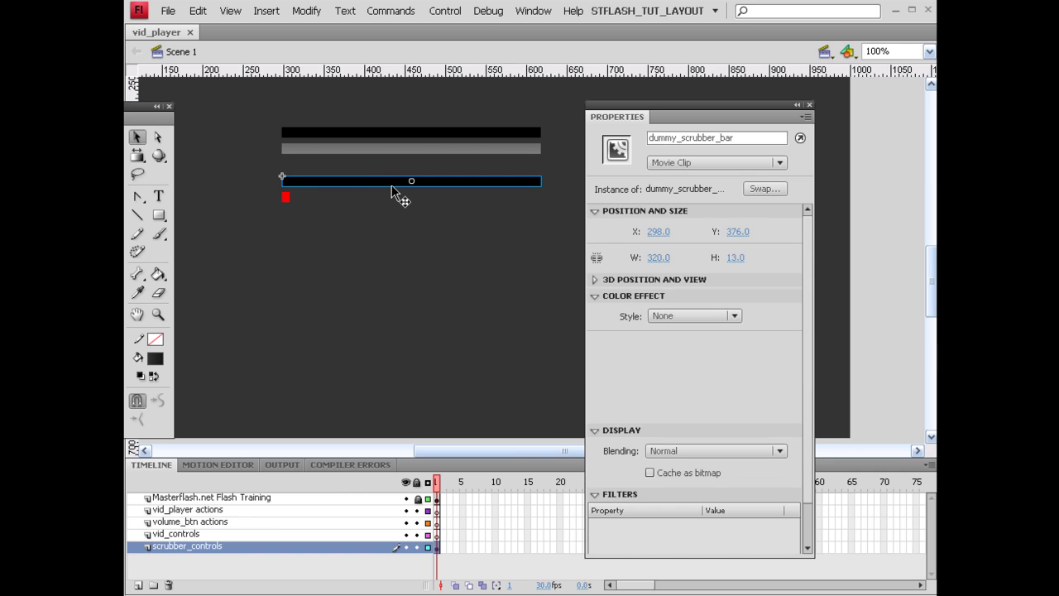
pyautogui.click(344, 207)
pyautogui.click(338, 182)
pyautogui.doubleClick(351, 182)
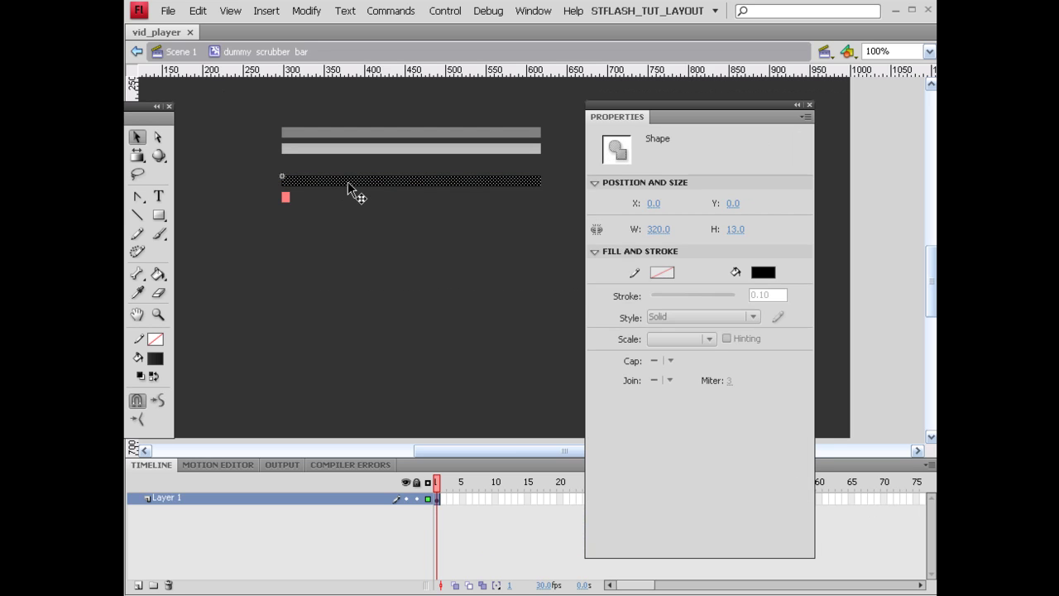
pyautogui.click(766, 275)
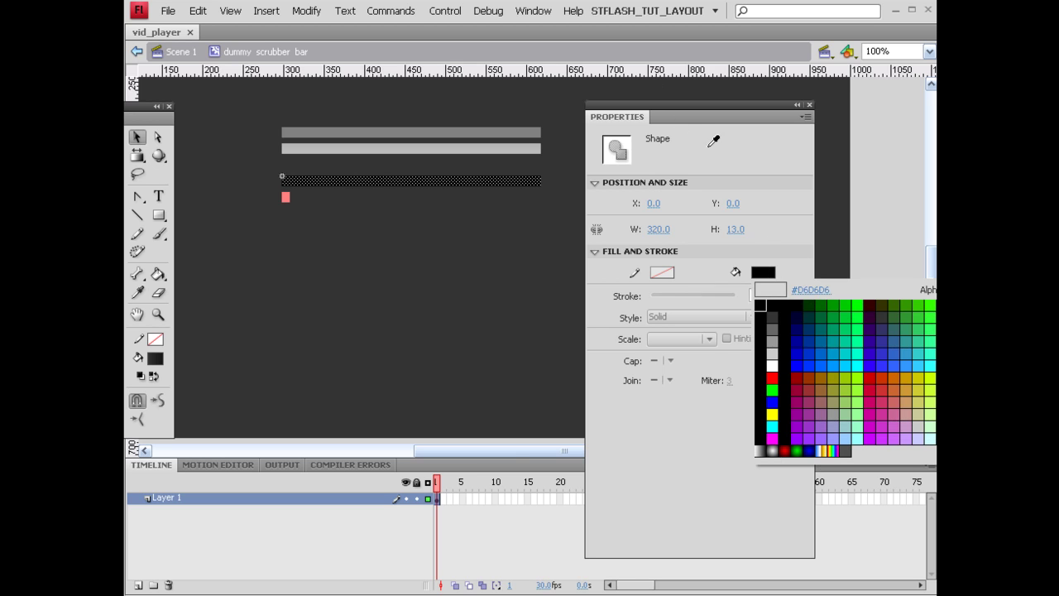
pyautogui.click(411, 133)
pyautogui.moveTo(683, 118); pyautogui.dragTo(597, 116)
pyautogui.click(675, 275)
pyautogui.click(676, 305)
pyautogui.click(678, 270)
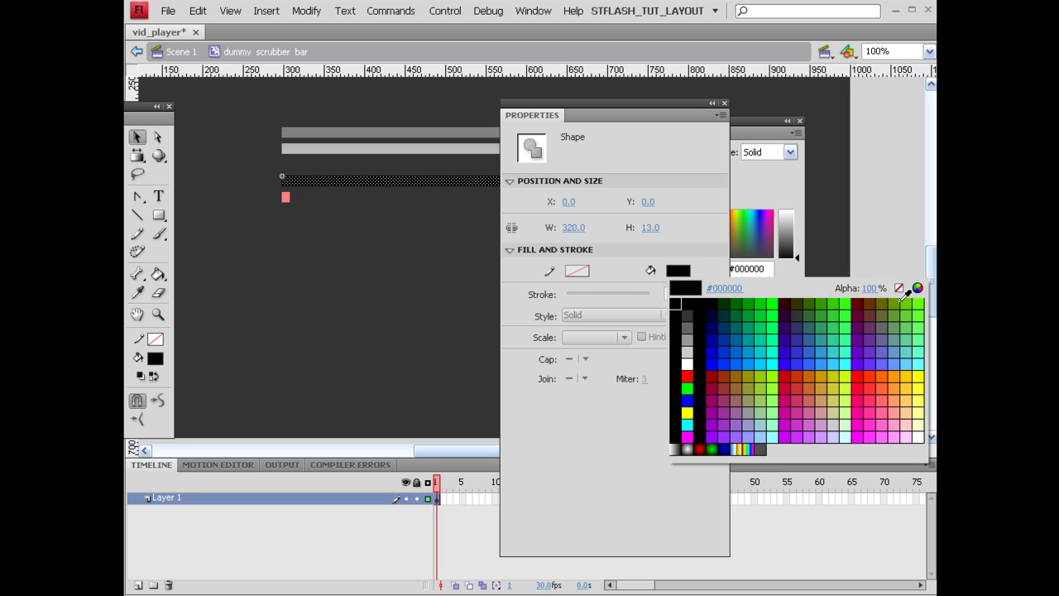
pyautogui.moveTo(871, 288); pyautogui.dragTo(759, 303)
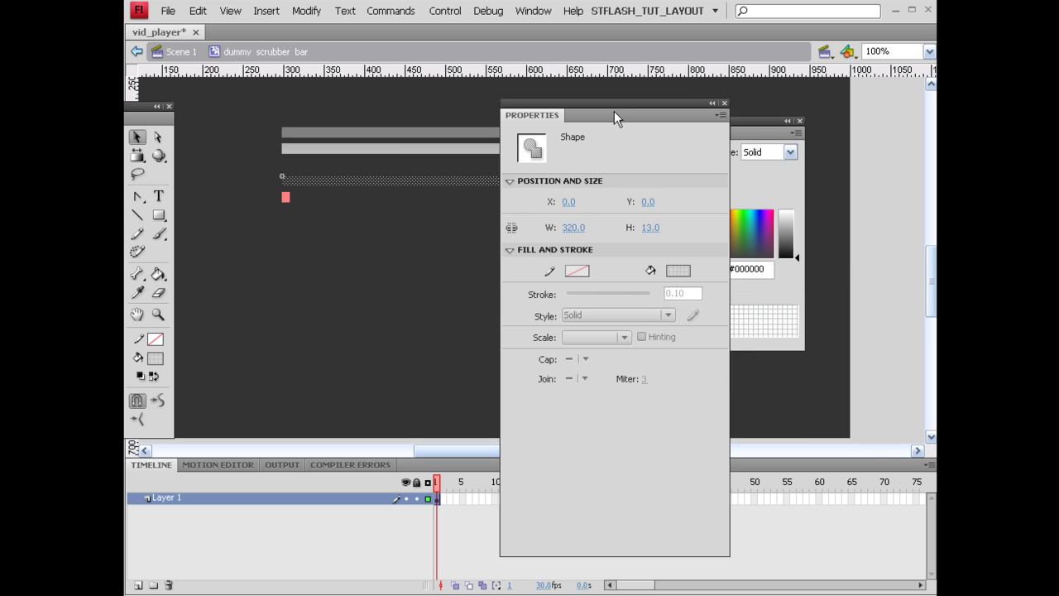
# - Leave the dummy scrubber bar clip for the main scene and save the file
pyautogui.moveTo(614, 118); pyautogui.dragTo(750, 122)
pyautogui.click(533, 200)
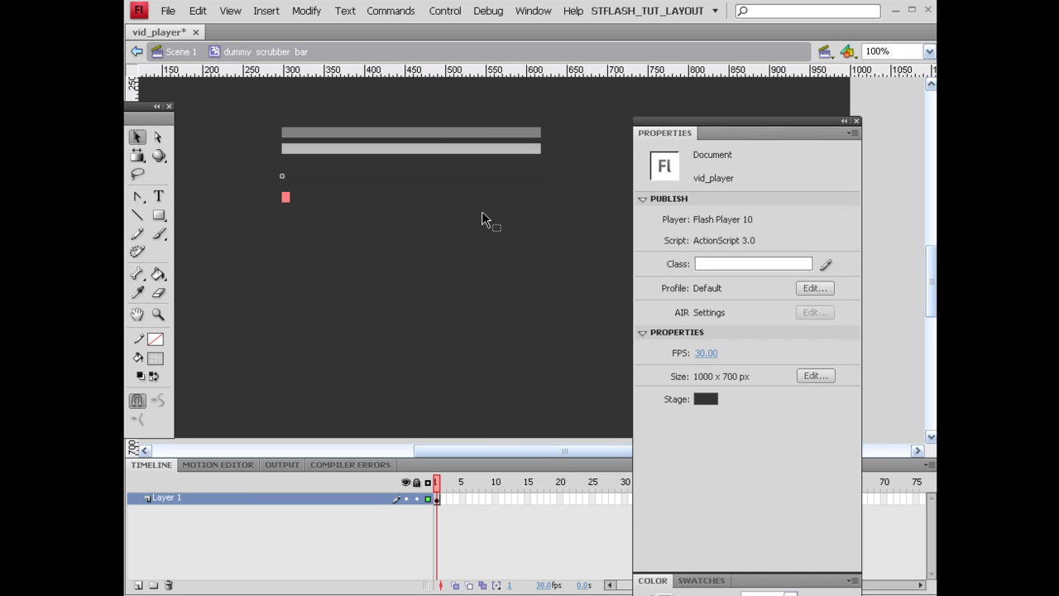
pyautogui.doubleClick(462, 218)
pyautogui.click(410, 238)
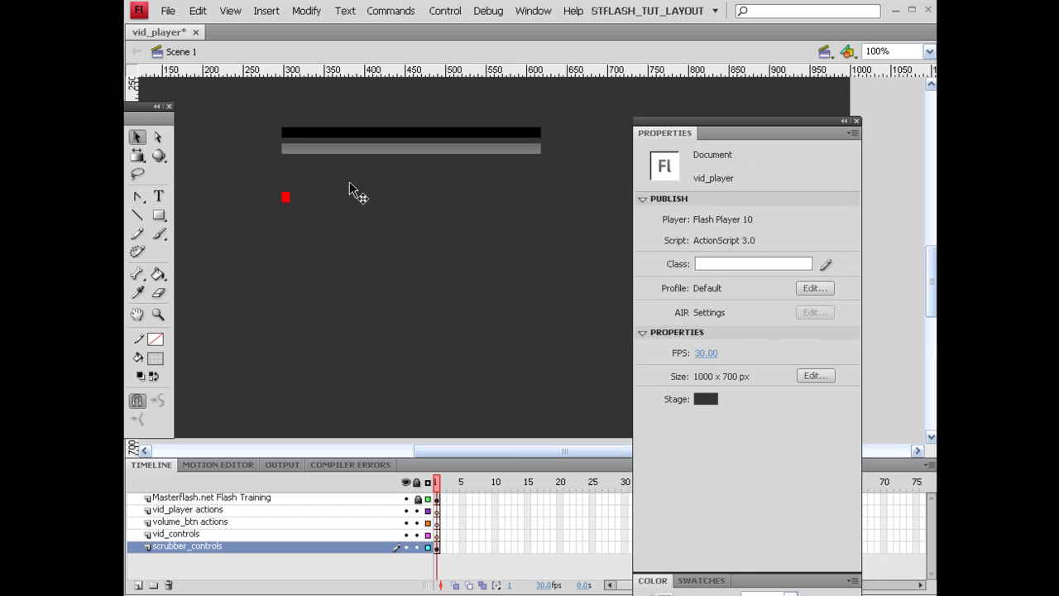
pyautogui.hotkey('ctrl', 's')
# - Select the transparent dummy scrubber bar to check its outline, position and instance name
pyautogui.click(329, 182)
pyautogui.click(365, 211)
pyautogui.click(332, 184)
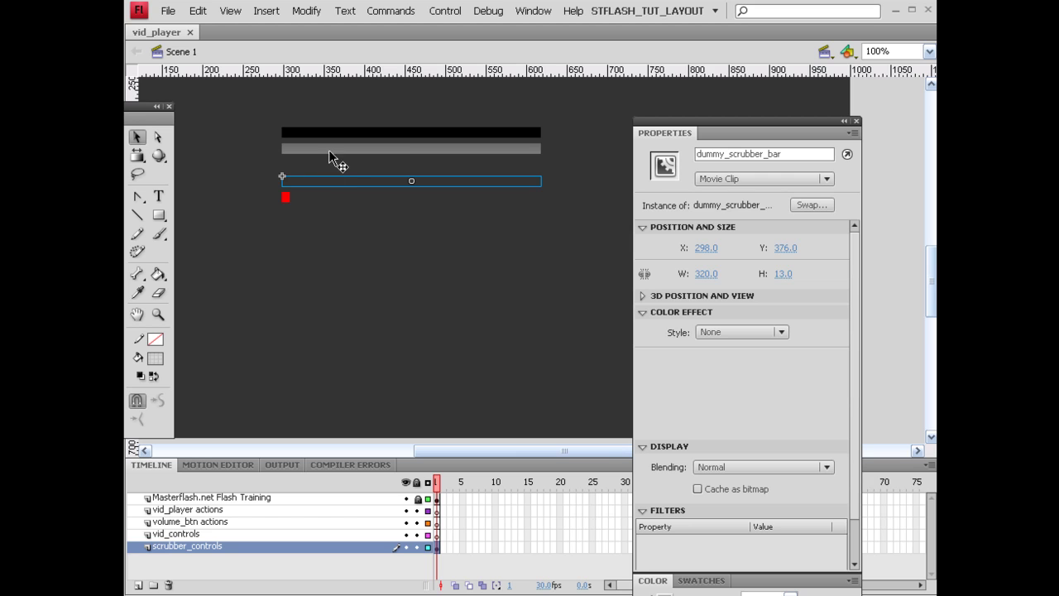
# - Move the grey vid_scrubber_filler bar up 20 px to Y 316, on top of the black background bar
pyautogui.click(328, 149)
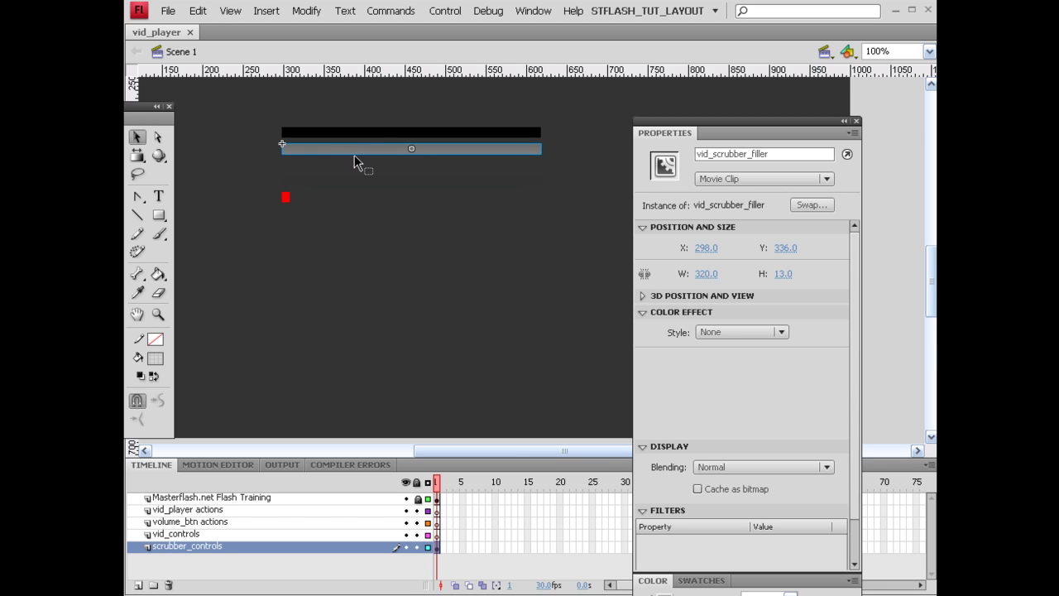
pyautogui.hotkey('shift', 'Up')
pyautogui.hotkey('shift', 'Up')
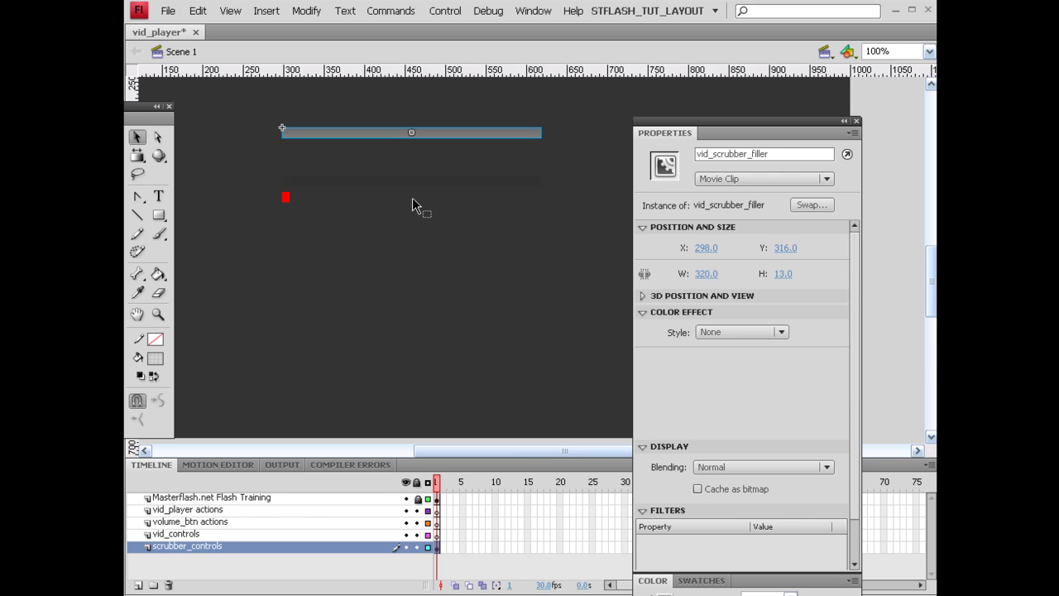
# - Move the transparent dummy_scrubber_bar up 60 px to Y 316 over the filler bar and save the file
pyautogui.click(409, 179)
pyautogui.hotkey('shift', 'Up')
pyautogui.hotkey('shift', 'Up')
pyautogui.hotkey('shift', 'Up')
pyautogui.hotkey('shift', 'Up')
pyautogui.hotkey('shift', 'Up')
pyautogui.hotkey('shift', 'Up')
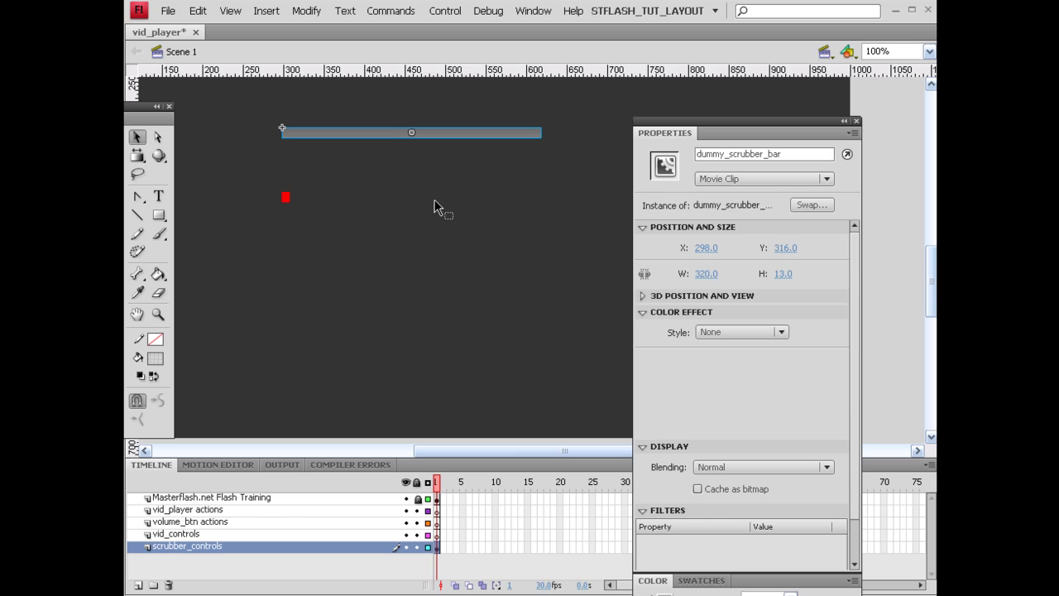
pyautogui.hotkey('ctrl', 's')
# - Move the red vid_scrubber_mc handle up 80 px to Y 316 at the start of the bar and save the file
pyautogui.click(374, 172)
pyautogui.click(286, 197)
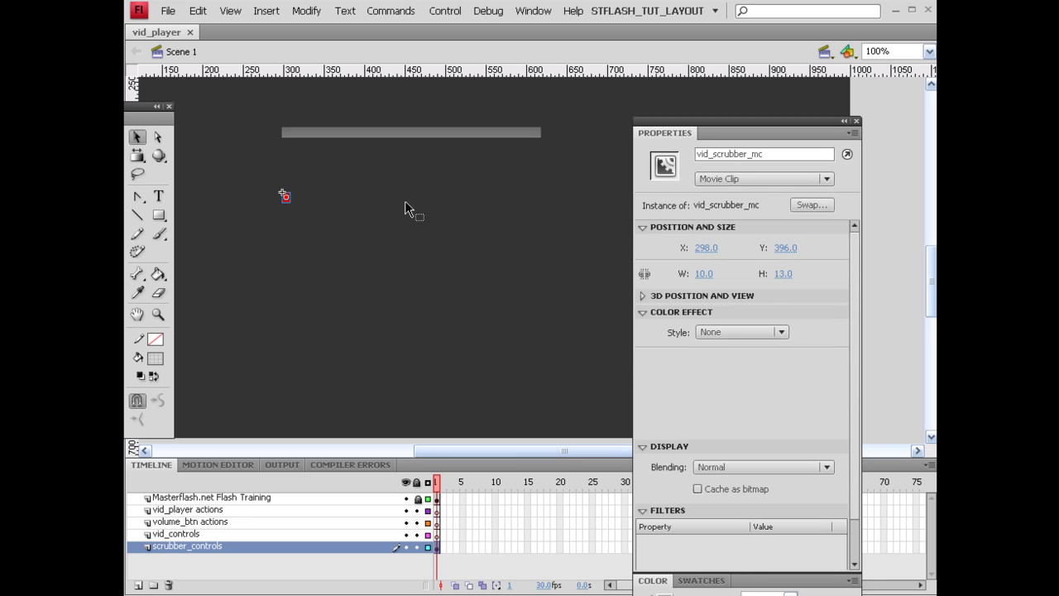
pyautogui.hotkey('shift', 'Up')
pyautogui.hotkey('shift', 'Up')
pyautogui.hotkey('shift', 'Up')
pyautogui.hotkey('shift', 'Up')
pyautogui.hotkey('shift', 'Up')
pyautogui.hotkey('shift', 'Up')
pyautogui.hotkey('shift', 'Up')
pyautogui.hotkey('shift', 'Up')
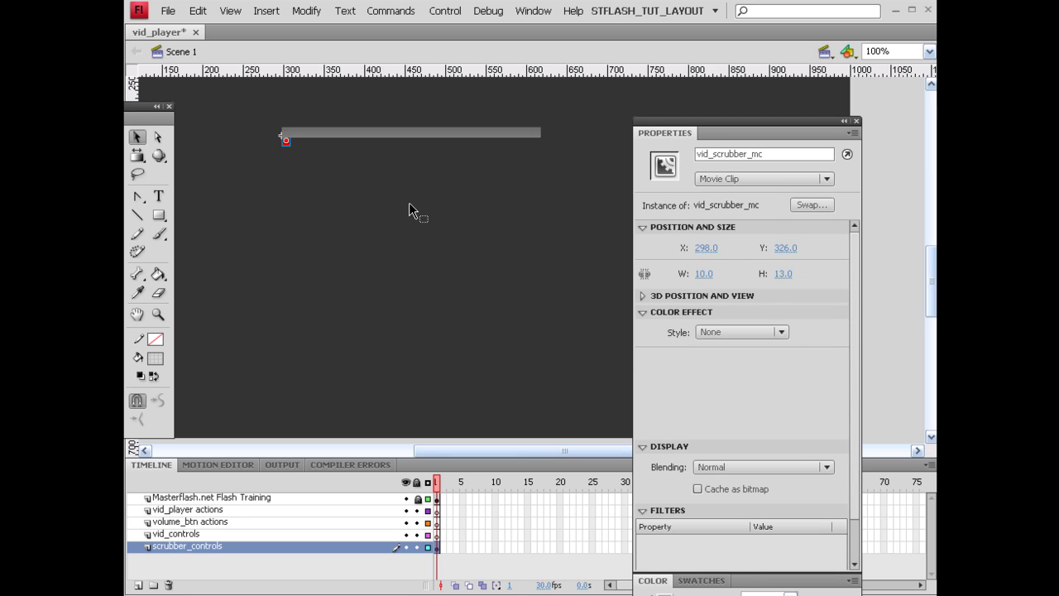
pyautogui.hotkey('ctrl', 'shift', 'Up')
pyautogui.hotkey('ctrl', 's')
pyautogui.click(410, 203)
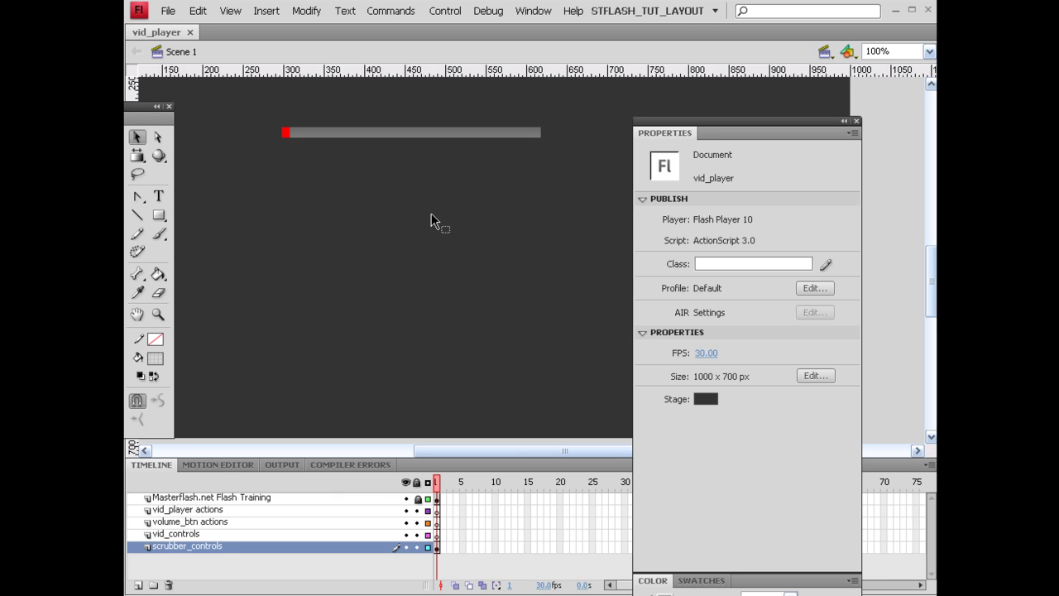
# - Move the red vid_scrubber_mc handle down 100 px to Y 416, clear of the stacked bars
pyautogui.click(286, 135)
pyautogui.hotkey('shift', 'Down')
pyautogui.hotkey('shift', 'Down')
pyautogui.hotkey('shift', 'Down')
pyautogui.hotkey('shift', 'Down')
pyautogui.hotkey('shift', 'Down')
pyautogui.hotkey('shift', 'Down')
pyautogui.hotkey('shift', 'Down')
pyautogui.hotkey('shift', 'Down')
pyautogui.hotkey('shift', 'Down')
pyautogui.hotkey('shift', 'Down')
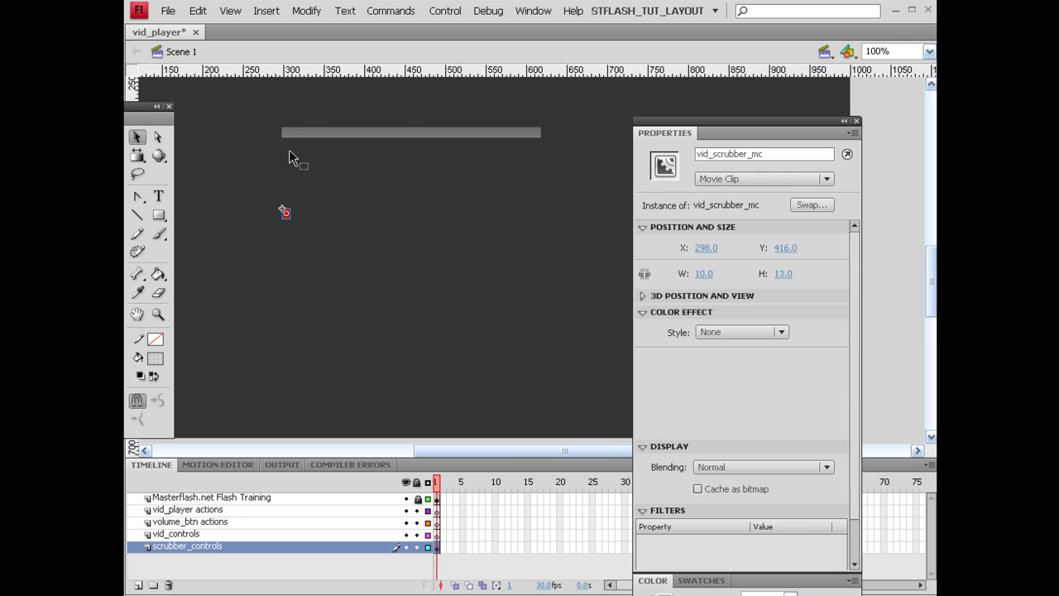
# - Move the transparent dummy_scrubber_bar down 80 px to Y 396, just above the red handle
pyautogui.click(301, 132)
pyautogui.hotkey('shift', 'Down')
pyautogui.hotkey('shift', 'Down')
pyautogui.hotkey('shift', 'Down')
pyautogui.hotkey('shift', 'Down')
pyautogui.hotkey('shift', 'Down')
pyautogui.hotkey('shift', 'Down')
pyautogui.hotkey('shift', 'Down')
pyautogui.hotkey('shift', 'Down')
# - Move the grey vid_scrubber_filler bar down 40 px to Y 356 and save the file
pyautogui.click(301, 131)
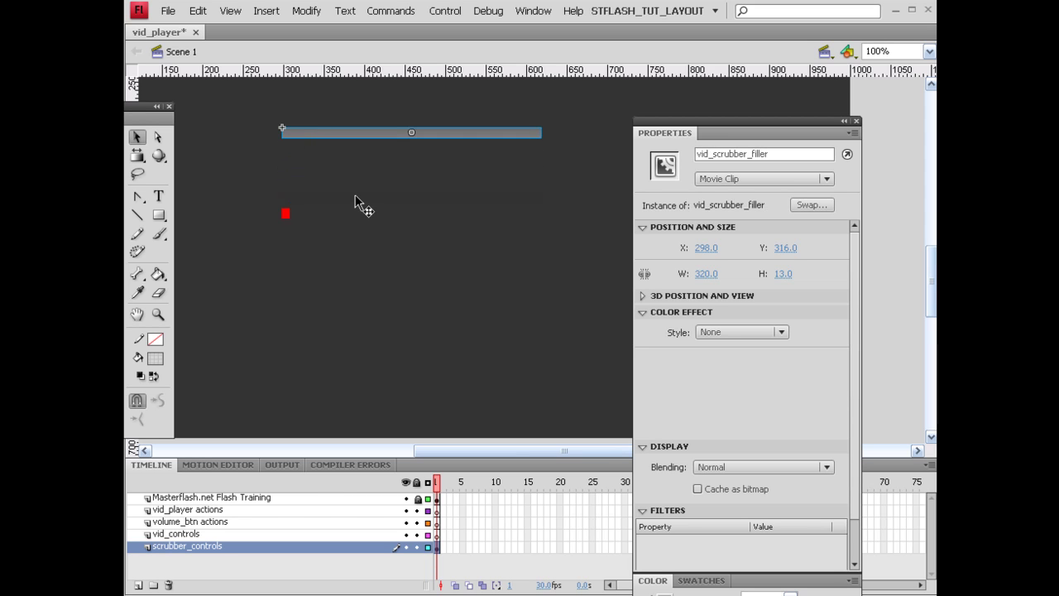
pyautogui.hotkey('shift', 'Down')
pyautogui.hotkey('shift', 'Down')
pyautogui.hotkey('shift', 'Down')
pyautogui.hotkey('shift', 'Down')
pyautogui.click(376, 274)
pyautogui.hotkey('ctrl', 's')
# - Check the instance names of the black background bar and grey filler bar, and the clips nested in the filler
pyautogui.moveTo(256, 108); pyautogui.dragTo(569, 149)
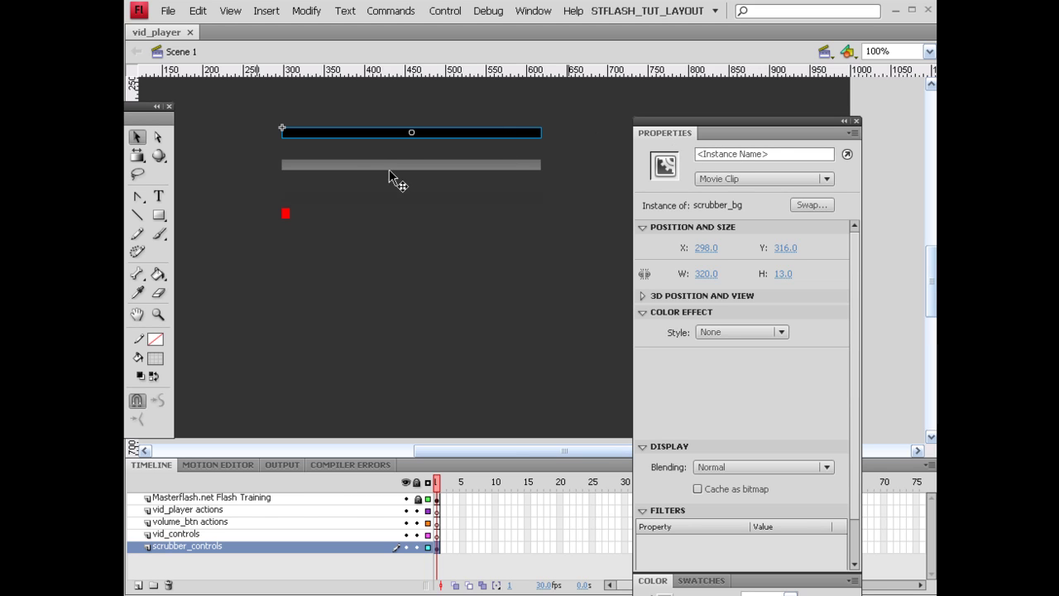
pyautogui.click(336, 166)
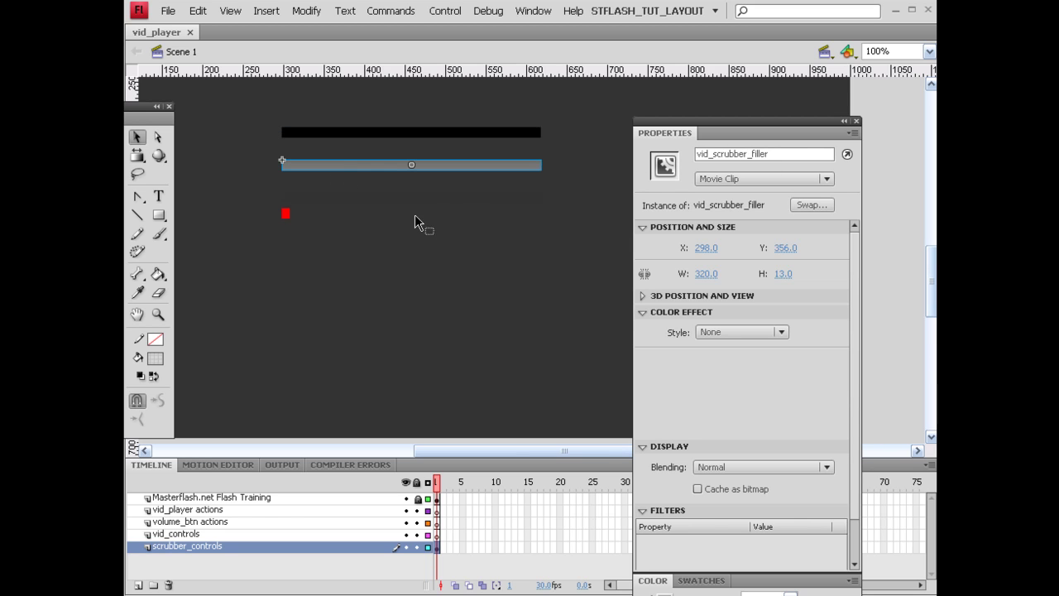
pyautogui.doubleClick(384, 167)
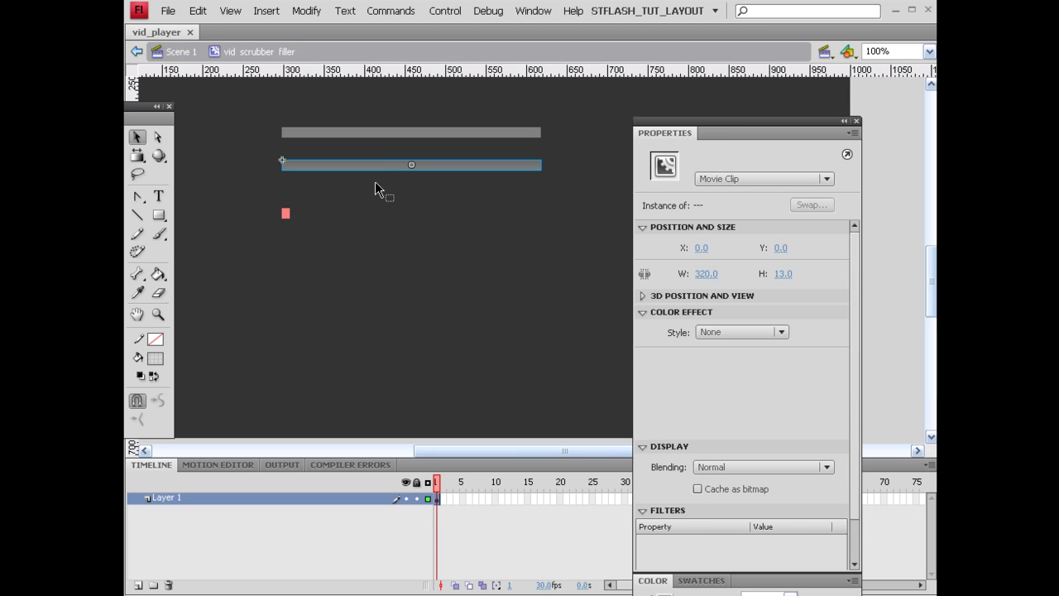
pyautogui.doubleClick(352, 183)
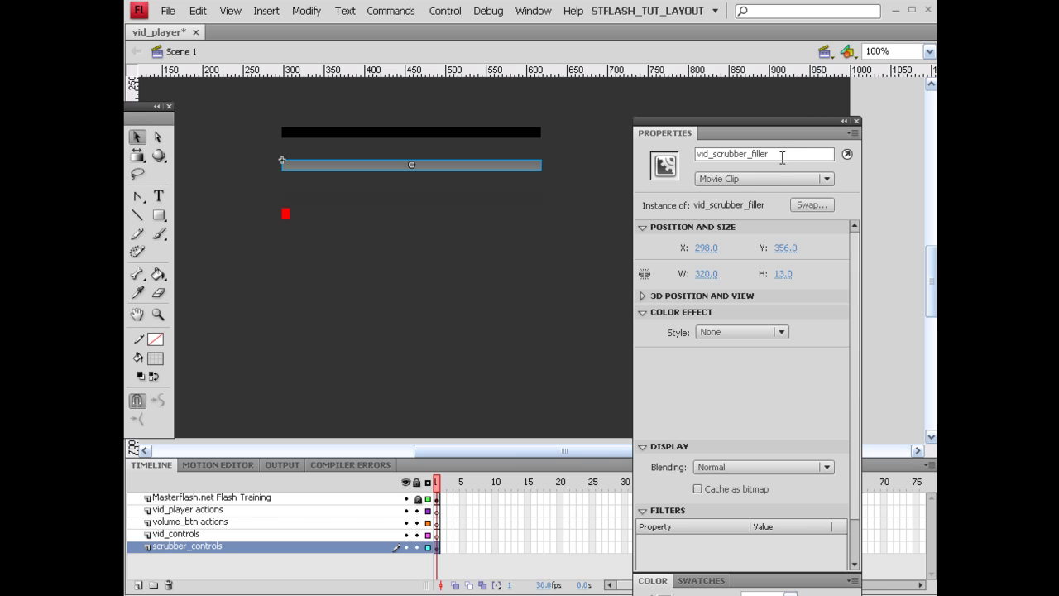
pyautogui.doubleClick(783, 154)
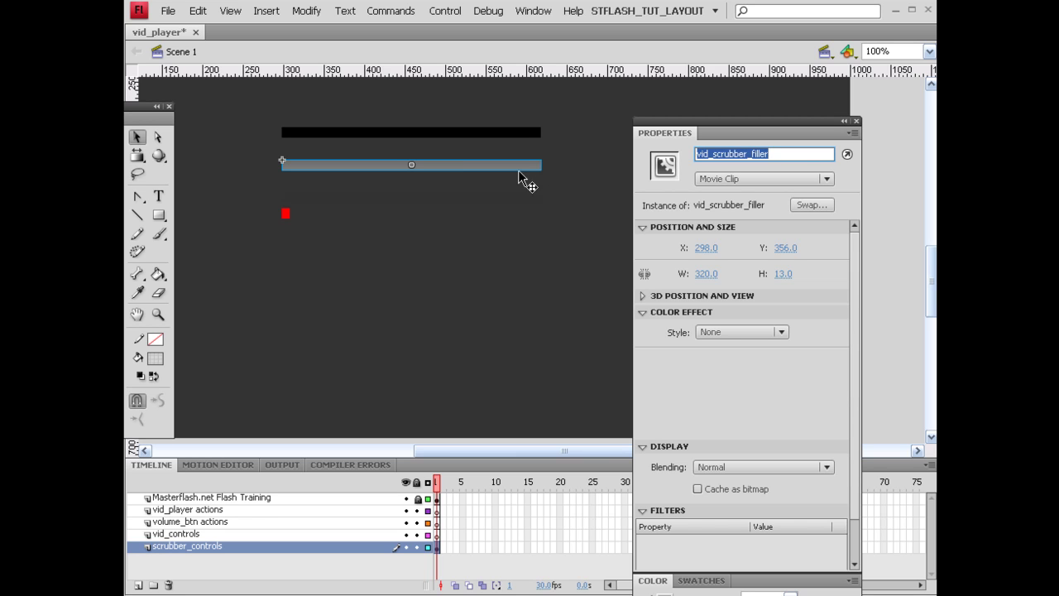
# - Inside the vid_scrubber_filler clip, cut the light_grey_fill bar and paste it in place on a new layer
pyautogui.doubleClick(430, 167)
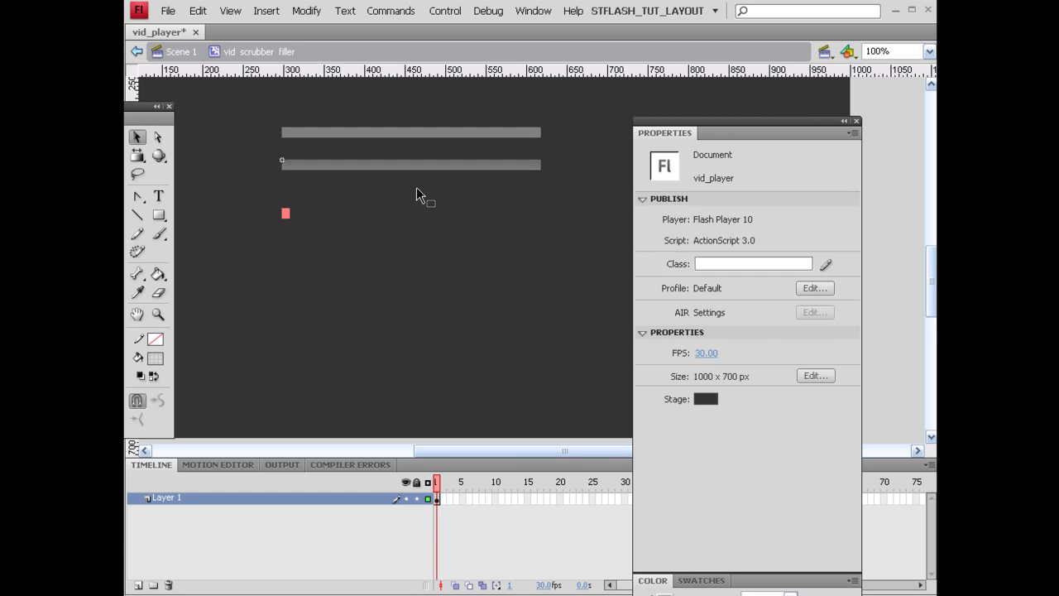
pyautogui.click(398, 166)
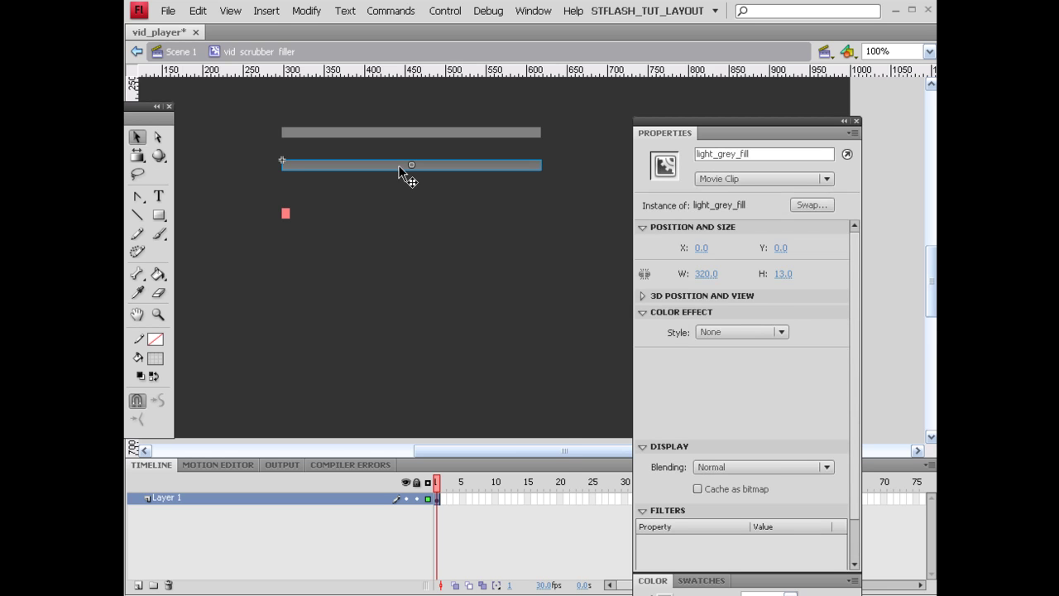
pyautogui.rightClick(398, 165)
pyautogui.click(416, 208)
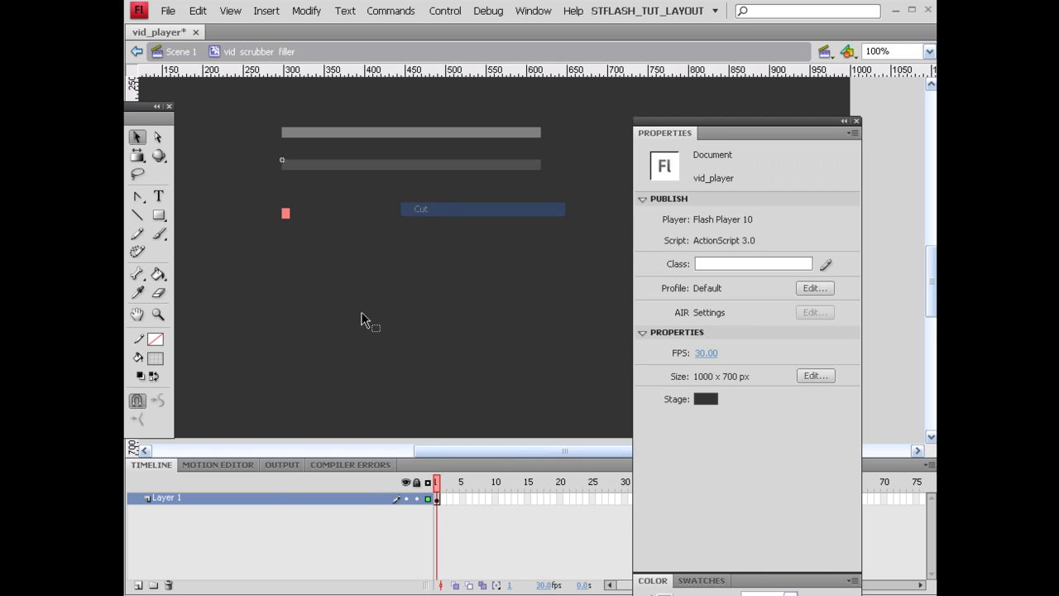
pyautogui.click(139, 585)
pyautogui.rightClick(383, 335)
pyautogui.click(431, 377)
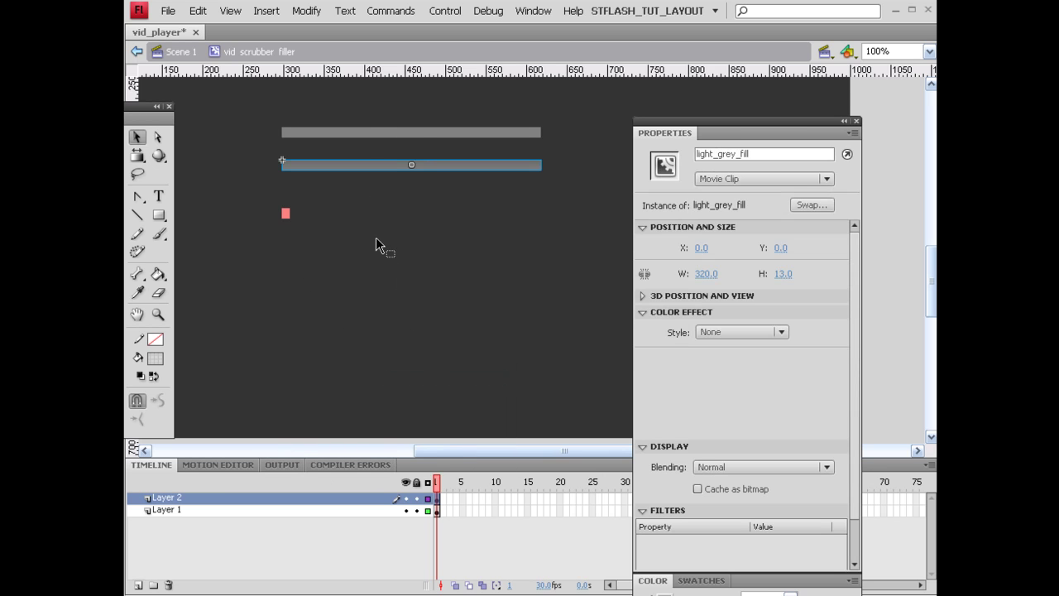
# - Shift light_grey_fill up 20 px to inspect it beside dark_grey_fill, and move it back to Y 0
pyautogui.hotkey('shift', 'Up')
pyautogui.hotkey('shift', 'Up')
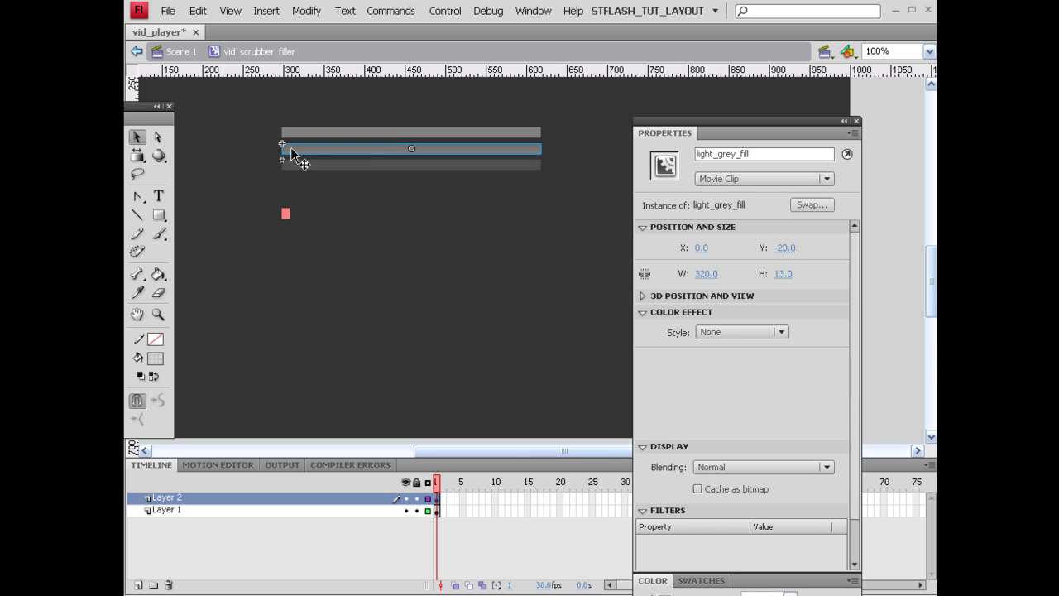
pyautogui.click(335, 164)
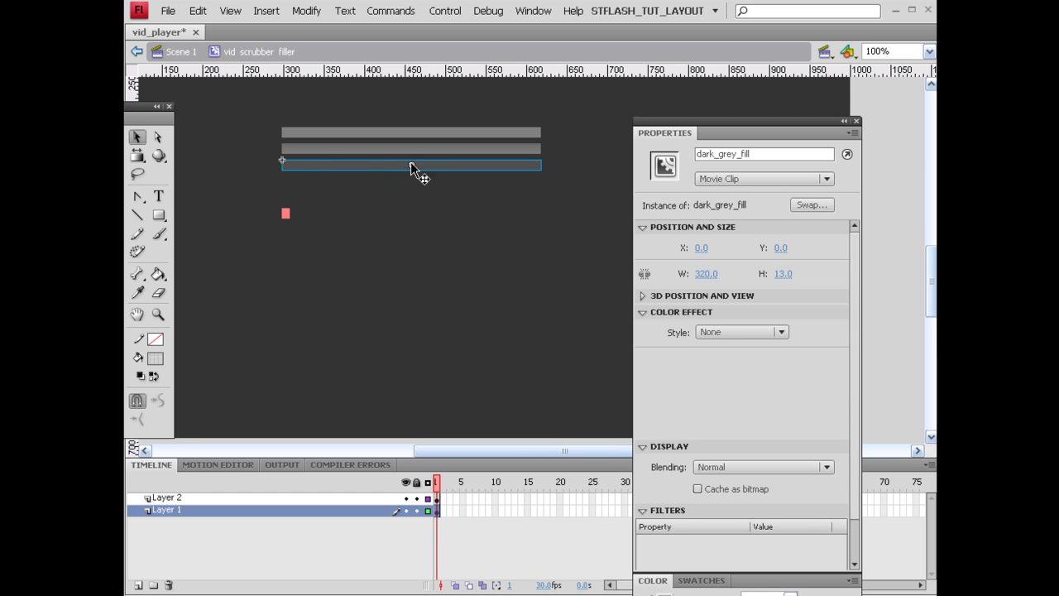
pyautogui.click(306, 148)
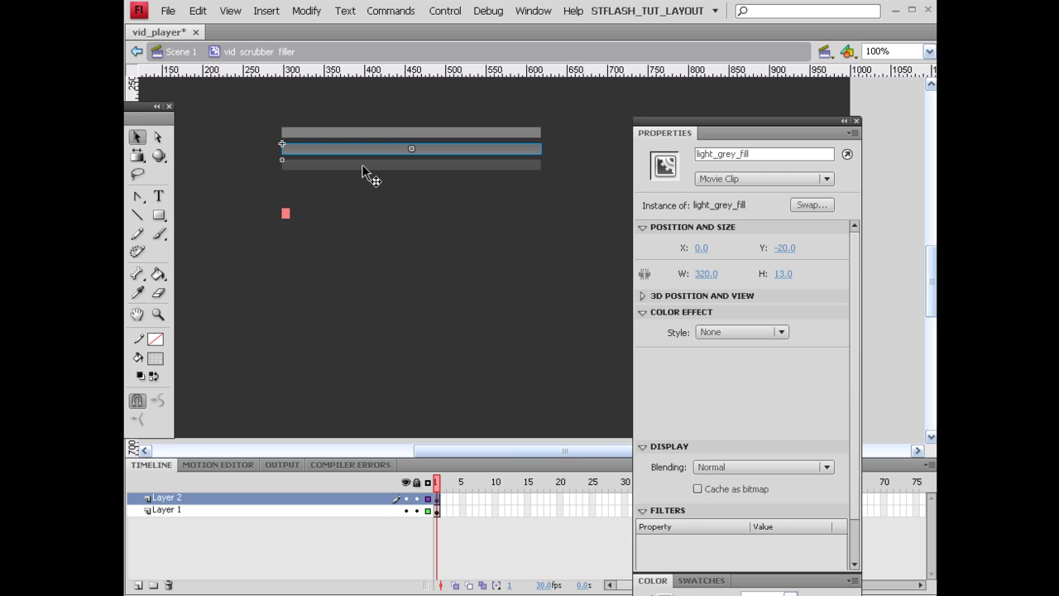
pyautogui.hotkey('shift', 'Down')
pyautogui.hotkey('shift', 'Down')
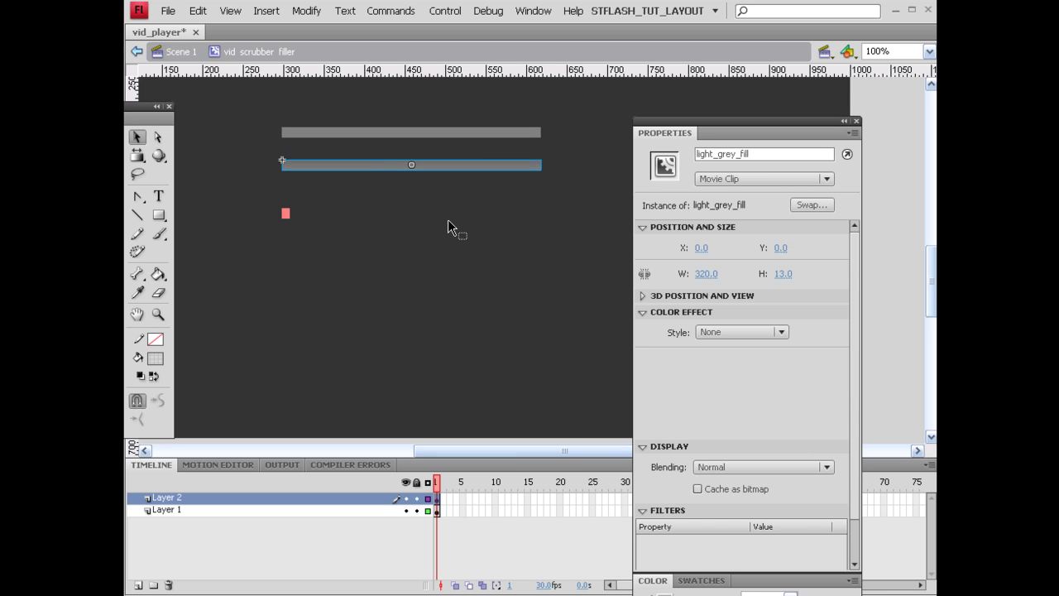
# - Return from the filler clip to the main scene and select the transparent dummy_scrubber_bar
pyautogui.doubleClick(417, 191)
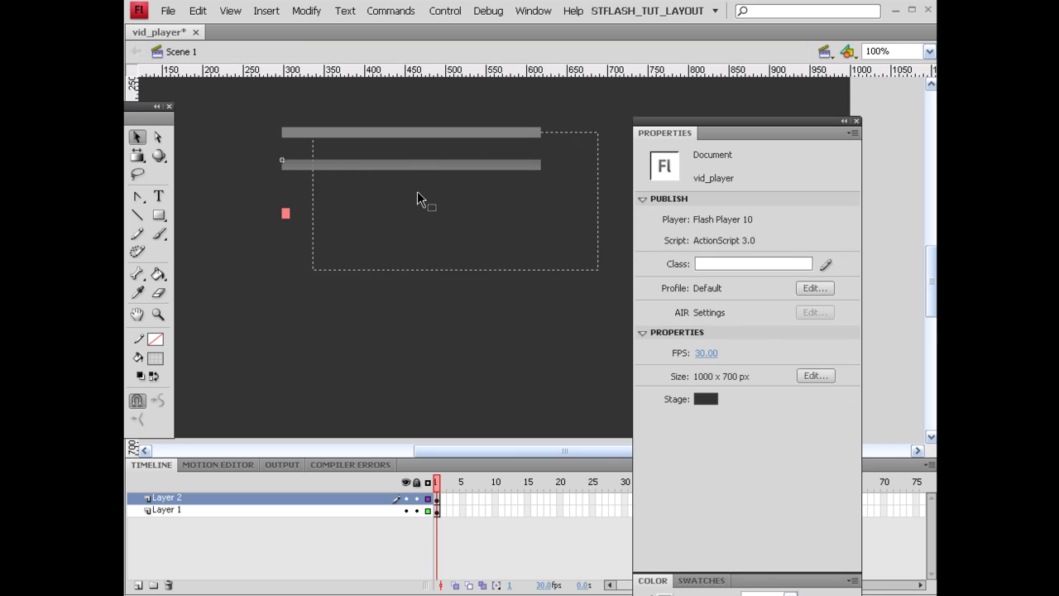
pyautogui.click(413, 196)
pyautogui.click(367, 192)
pyautogui.click(357, 197)
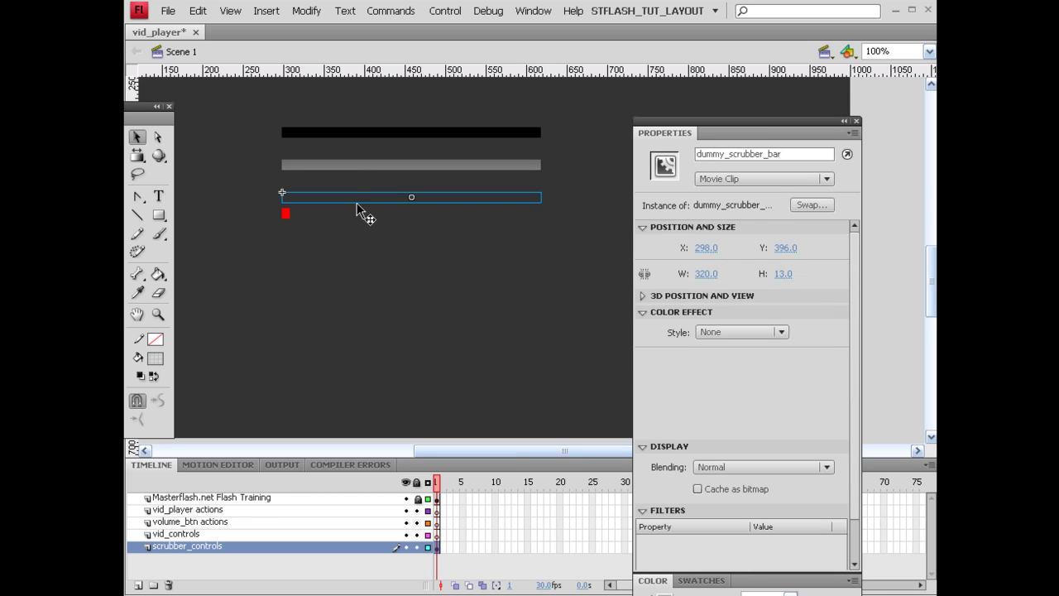
# - Try deleting the dummy scrubber bar and sliding the red handle sideways, undo these changes and reselect the dummy bar
pyautogui.press('Delete')
pyautogui.click(287, 215)
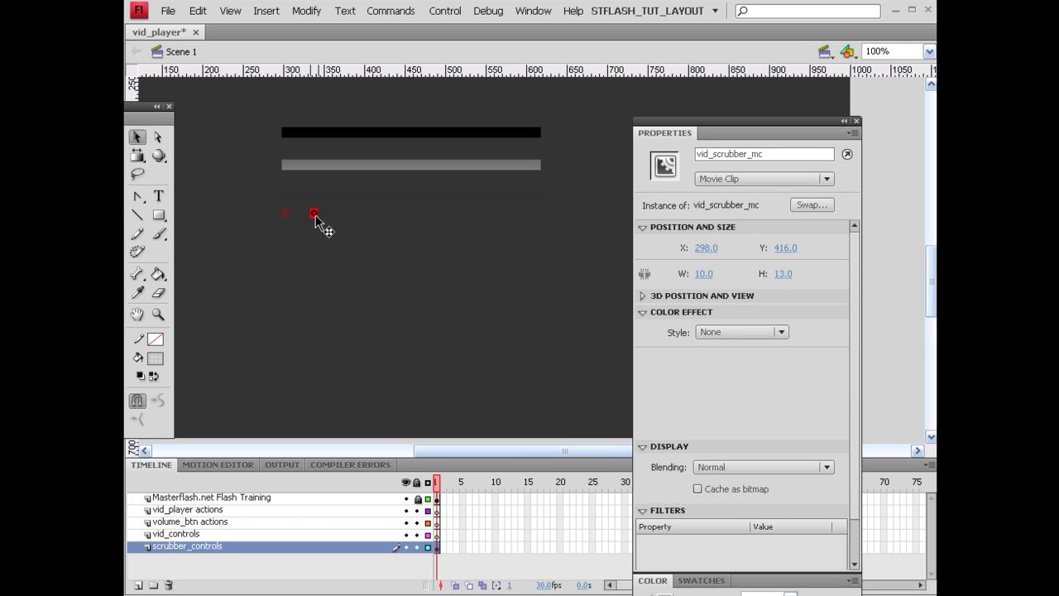
pyautogui.hotkey('ctrl', 'z')
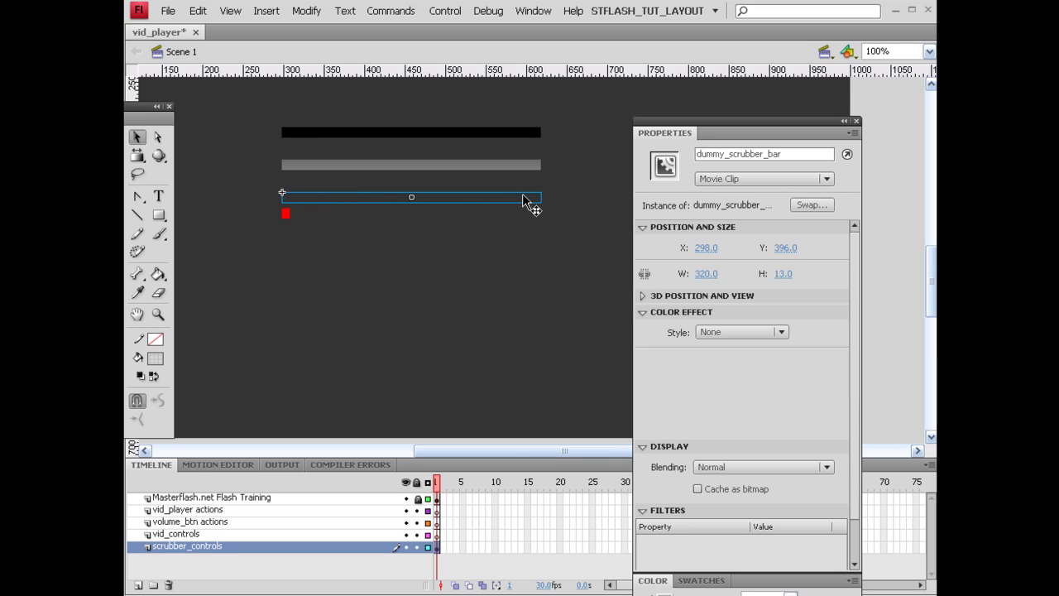
pyautogui.moveTo(289, 217); pyautogui.dragTo(468, 227)
pyautogui.hotkey('ctrl', 'z')
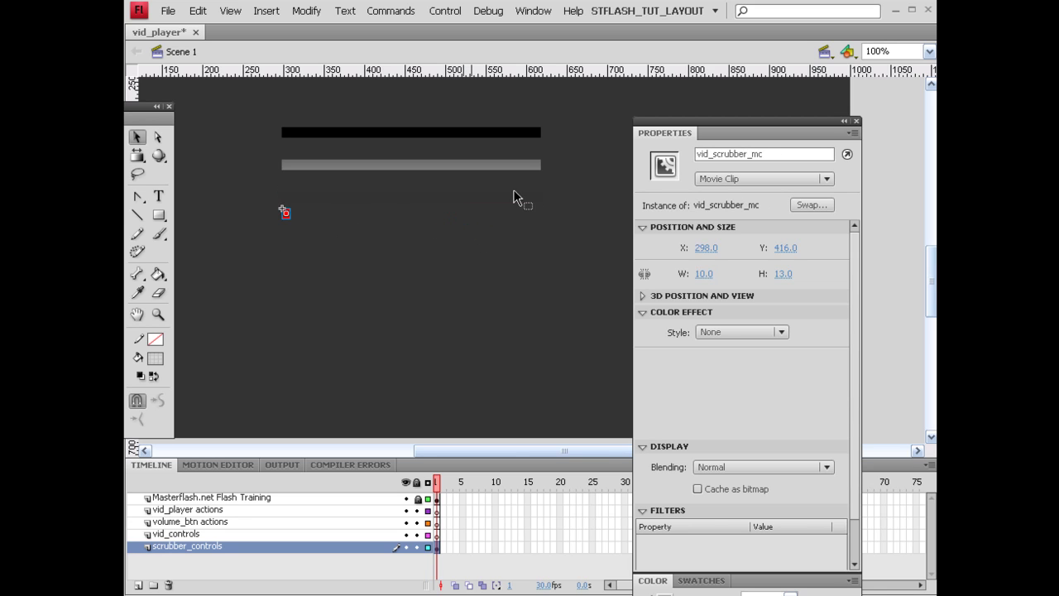
pyautogui.click(435, 200)
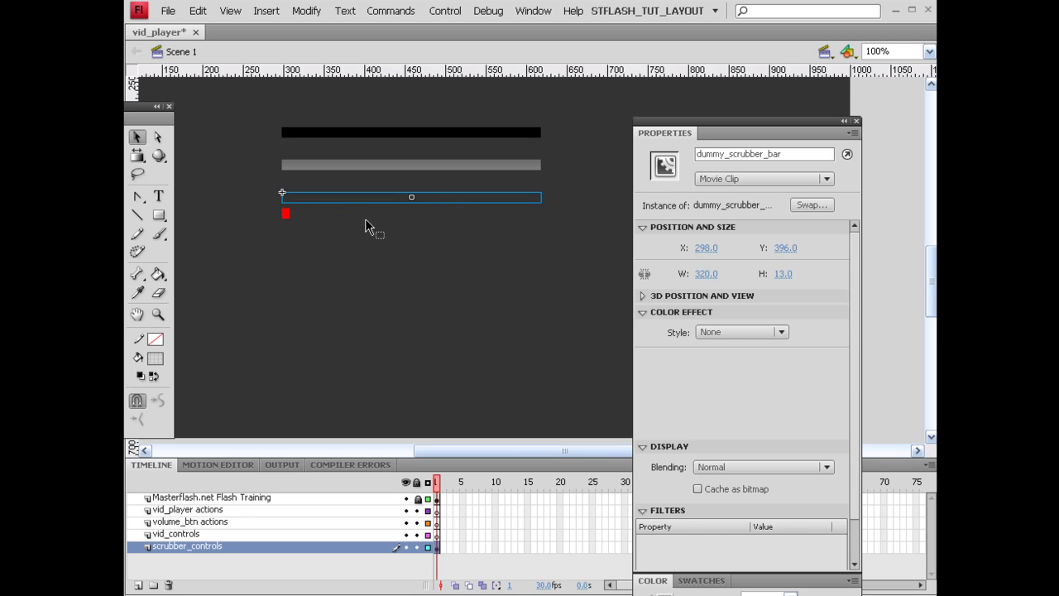
pyautogui.click(334, 223)
# - Move the grey vid_scrubber_filler bar up 40 px back onto the black background bar
pyautogui.click(358, 167)
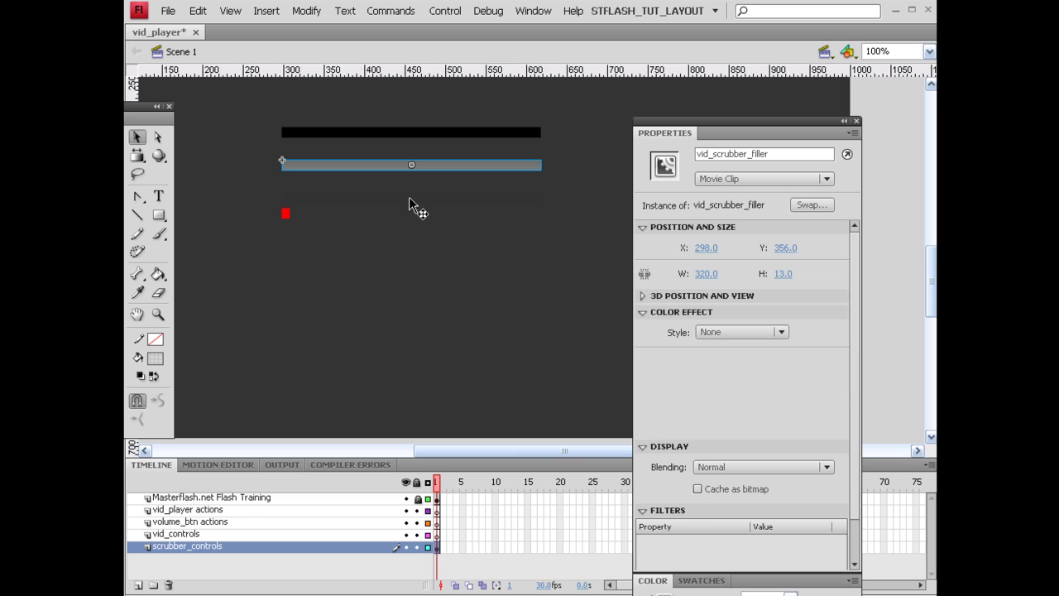
pyautogui.hotkey('shift', 'Up')
pyautogui.hotkey('shift', 'Up')
pyautogui.hotkey('shift', 'Up')
pyautogui.hotkey('shift', 'Up')
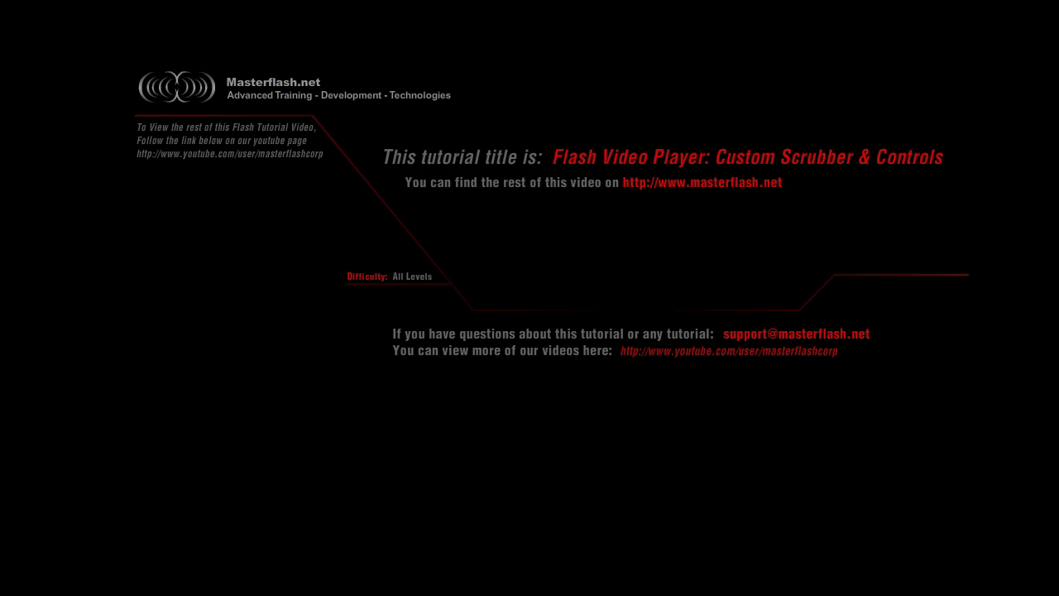